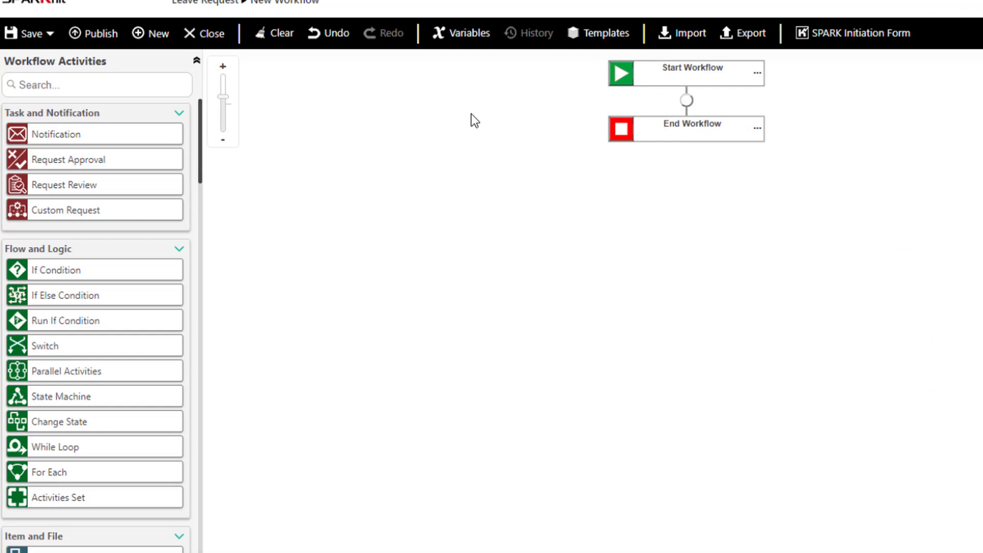
Insert a Request Approval step on the Start–End connector, assigned to Item Fields > Manager.
drag(58, 160, 694, 102)
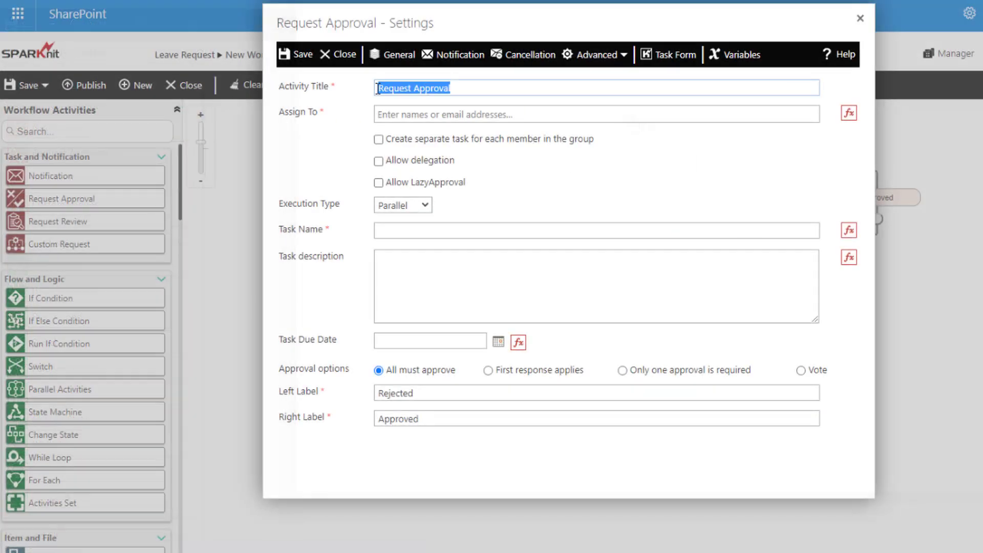
click(970, 66)
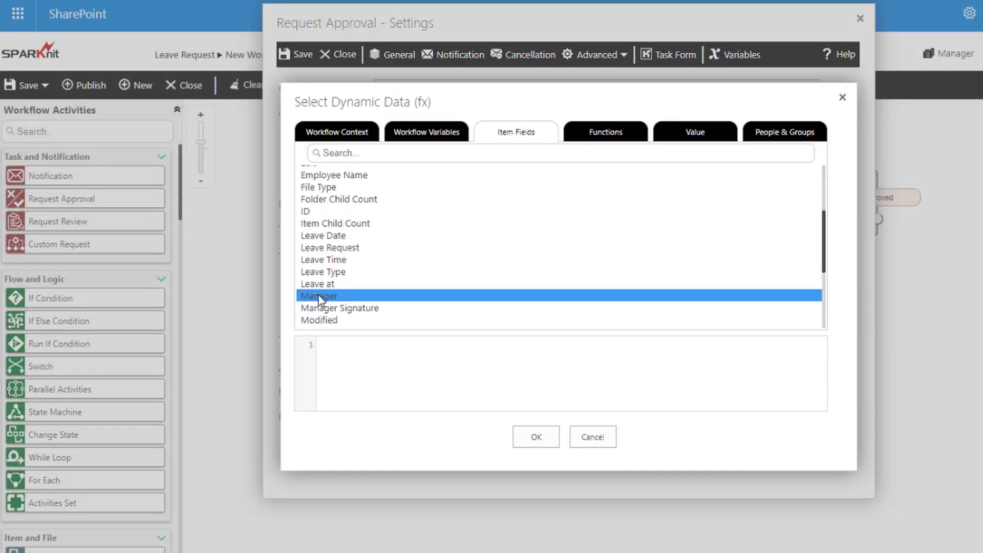
click(378, 183)
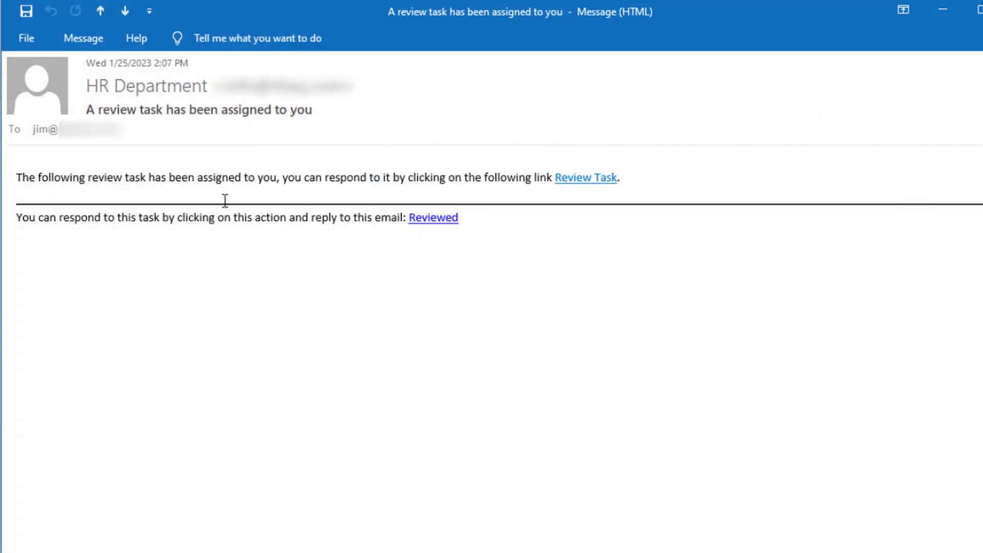
Answer the HR review task as Reviewed with the comment 'Done' and send the reply.
click(434, 219)
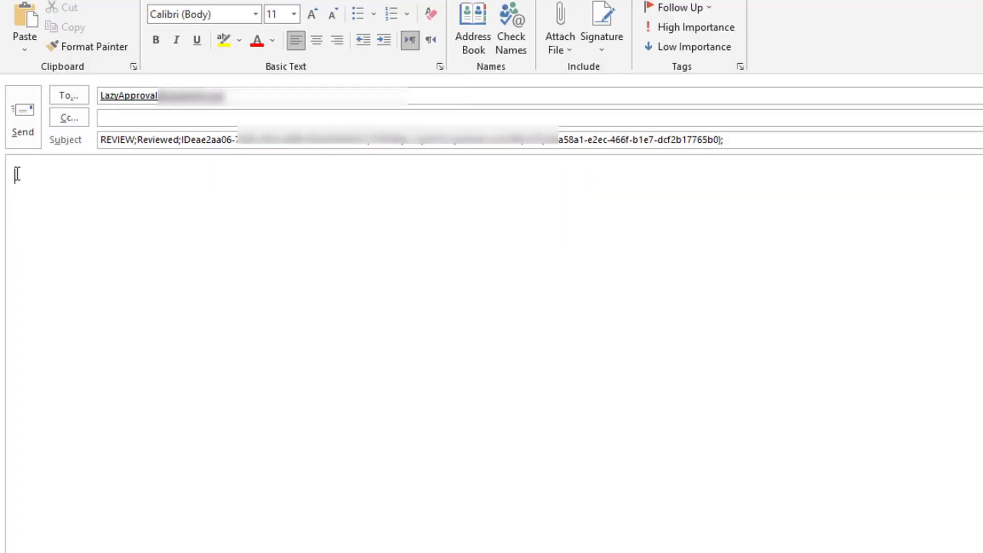
text(Done)
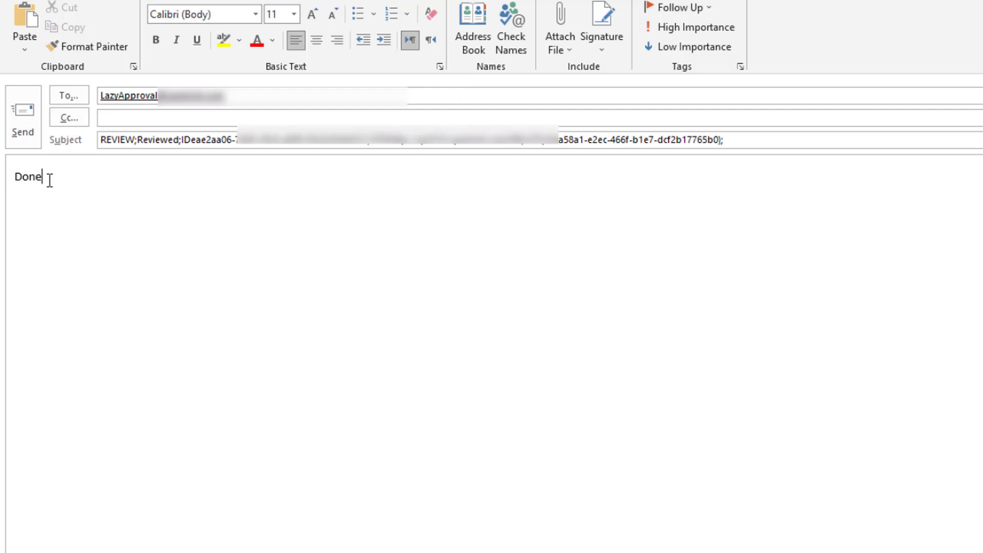
click(23, 117)
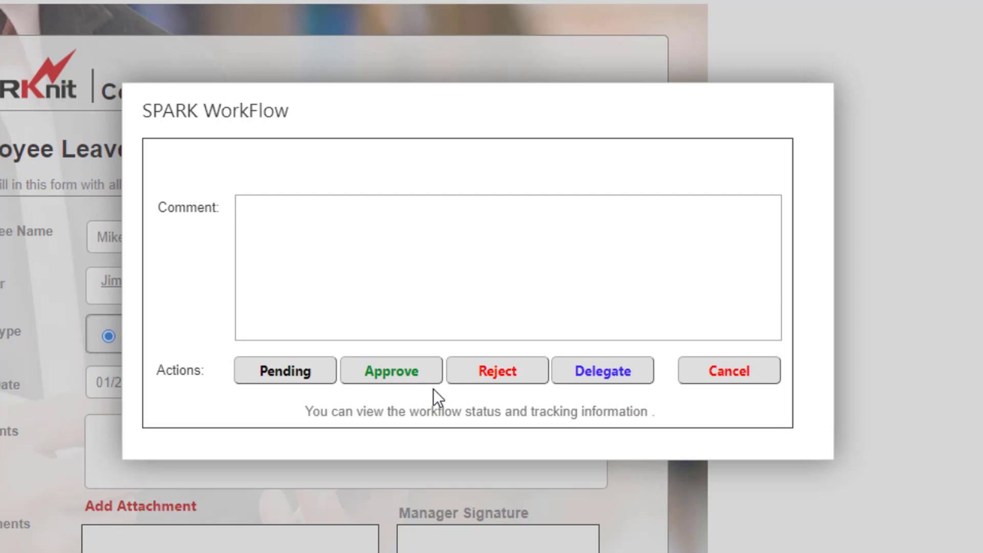
From the Leave Request list's Manage SPARK Workflows page, create a New List Workflow.
click(403, 417)
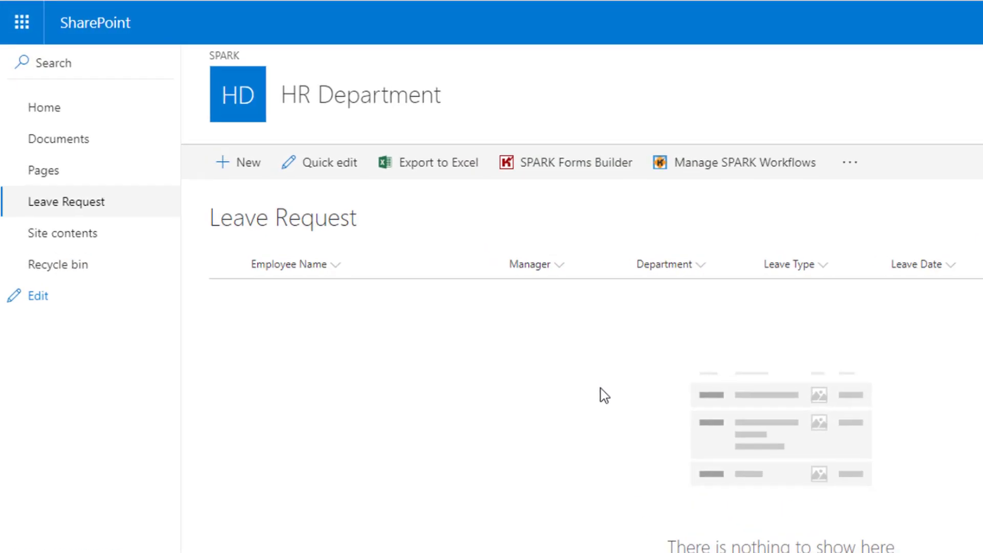
click(609, 398)
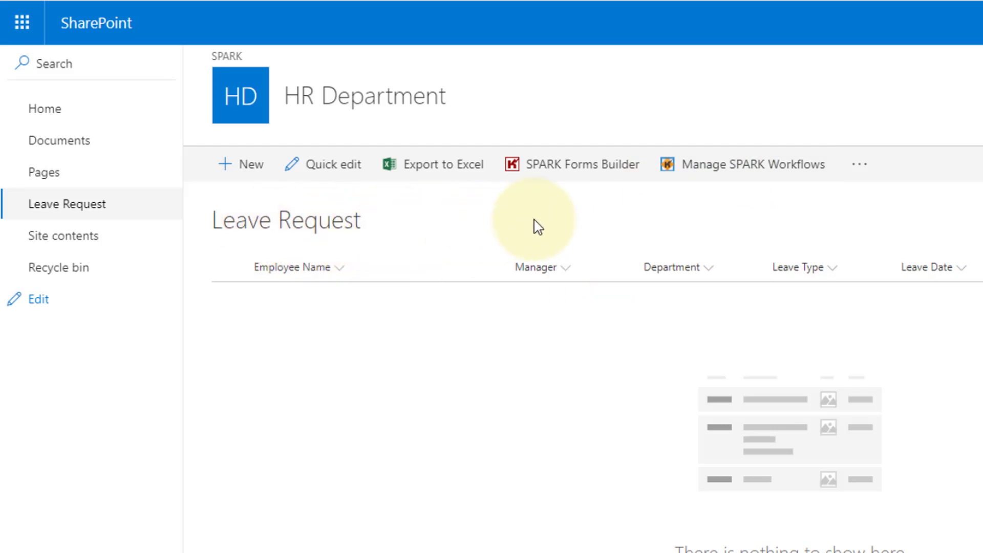
click(737, 169)
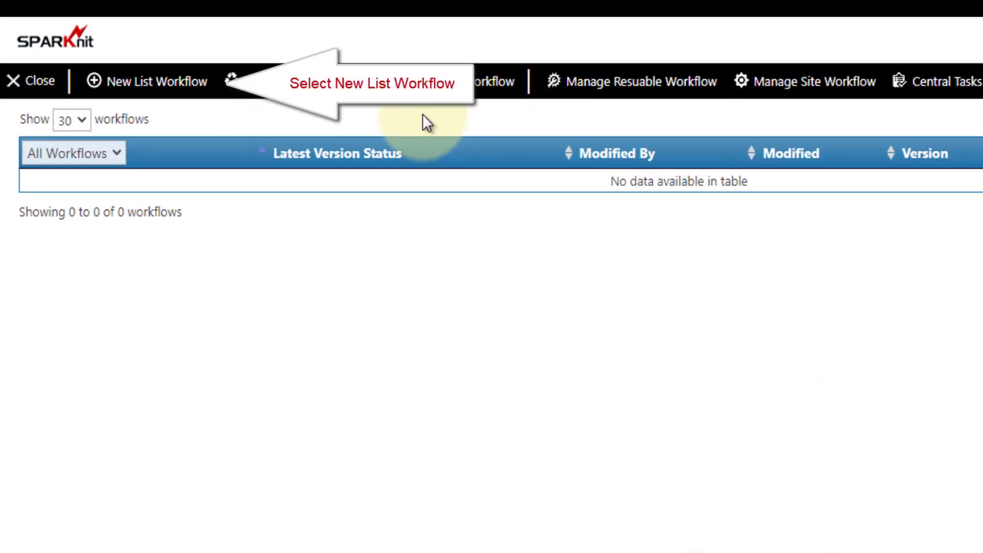
click(176, 88)
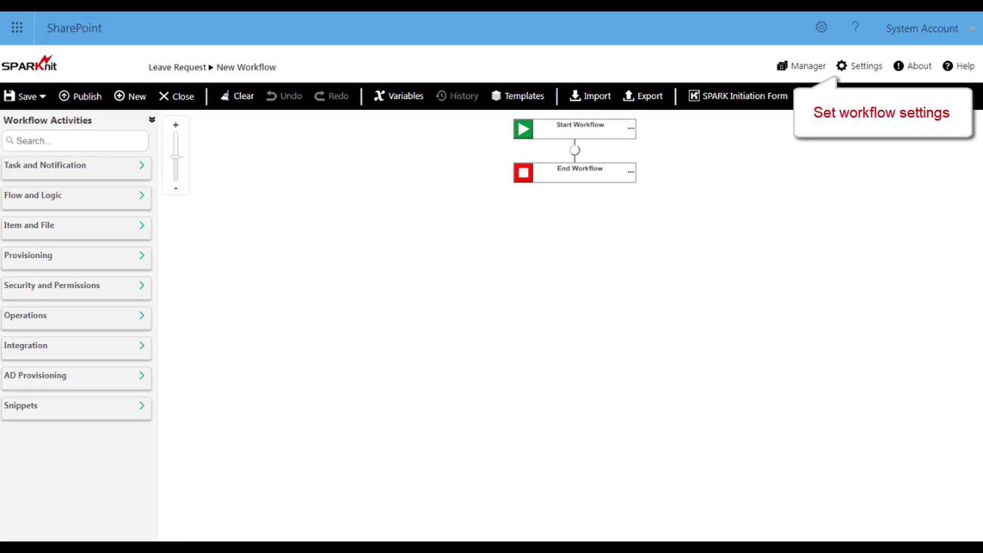
Give the workflow title and description 'Leave Request' and start it when an item is created.
click(851, 70)
click(385, 100)
text(Lea)
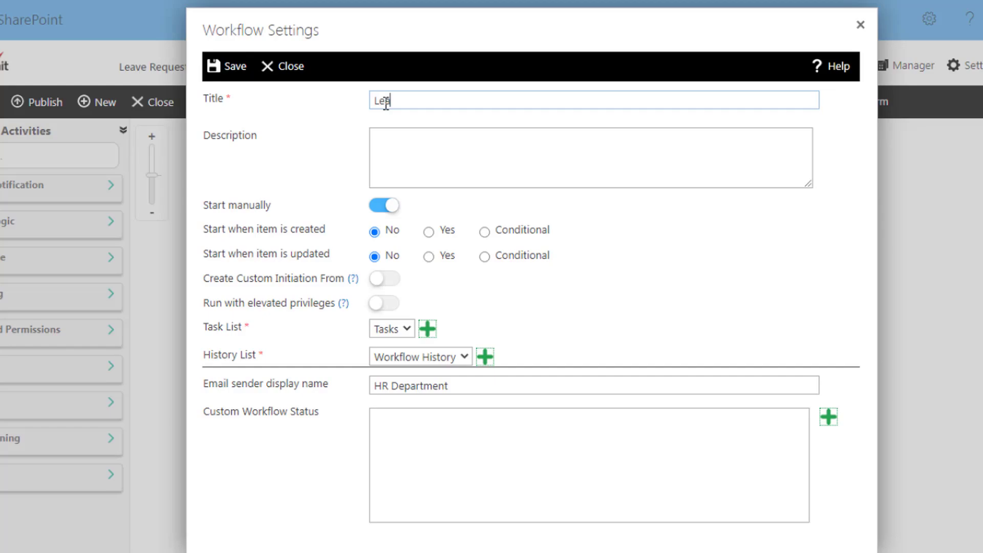
text(ve Request)
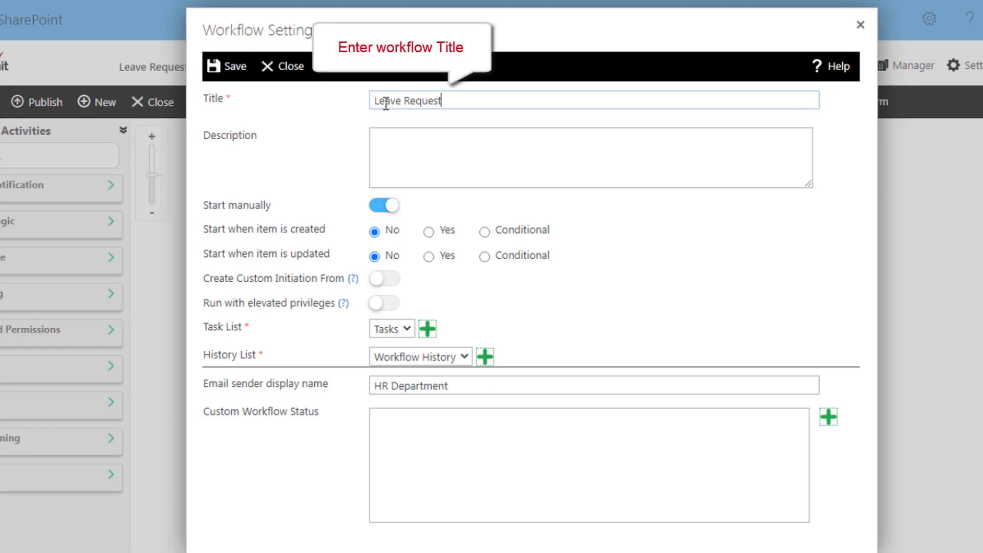
click(372, 144)
text(Lea)
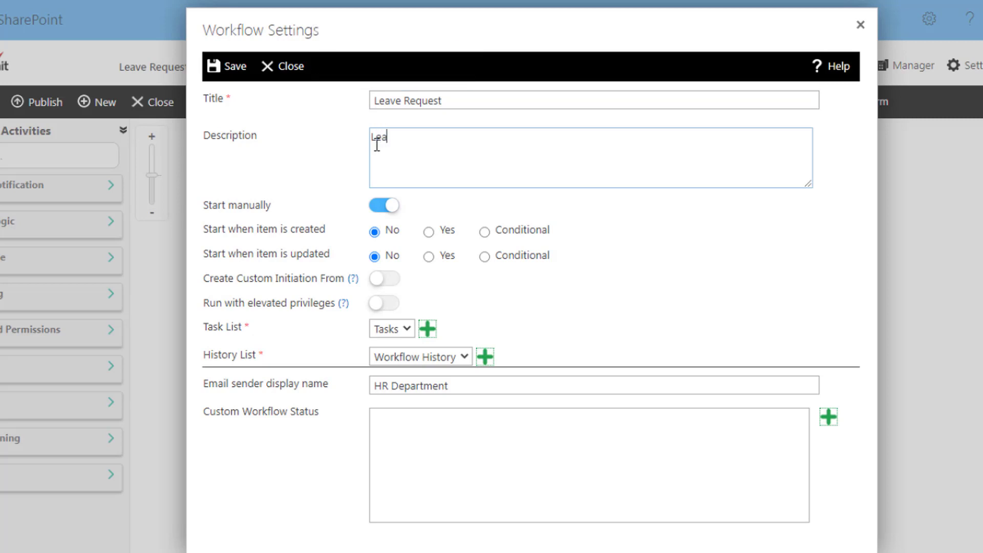
text(ve Request)
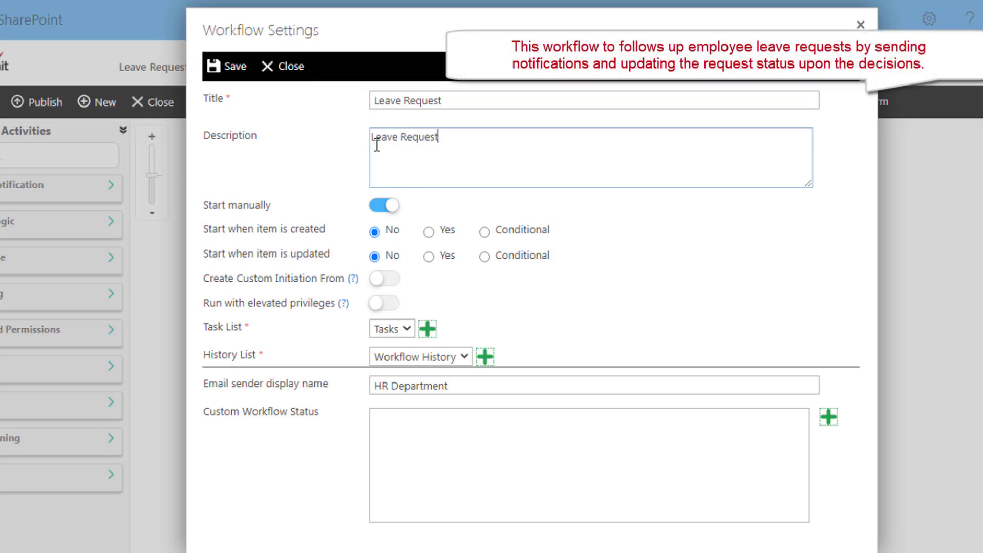
click(429, 233)
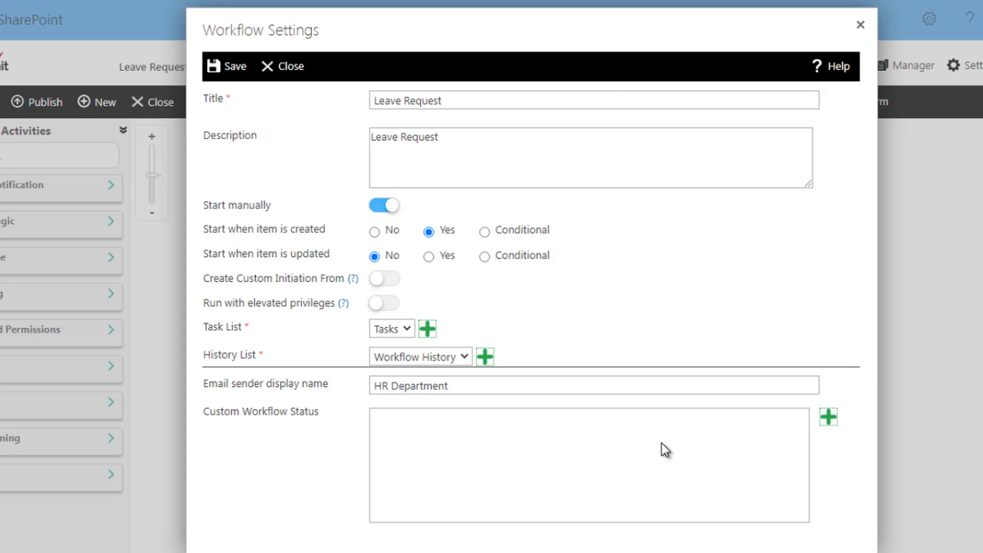
Add custom statuses Approve and Reject and save the workflow settings.
click(828, 418)
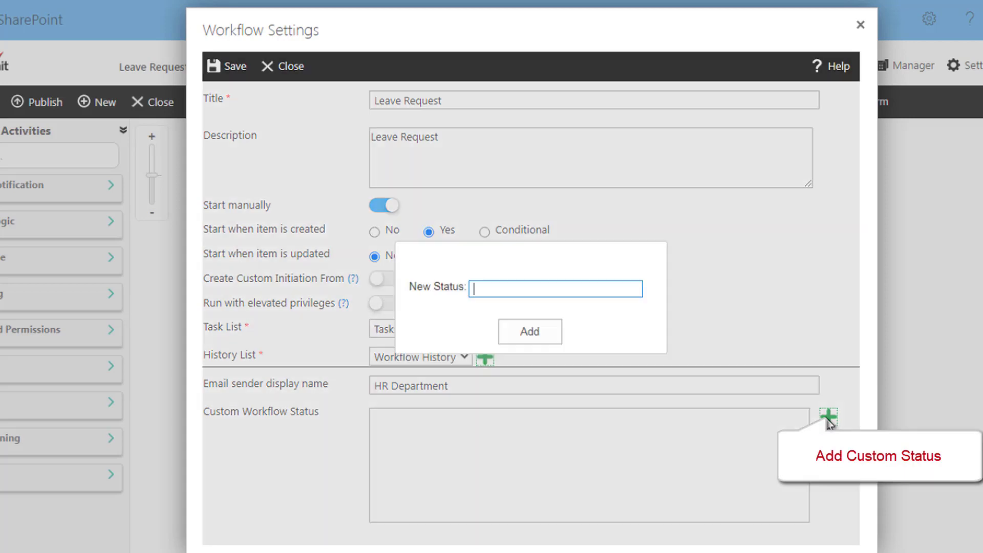
text(Appro)
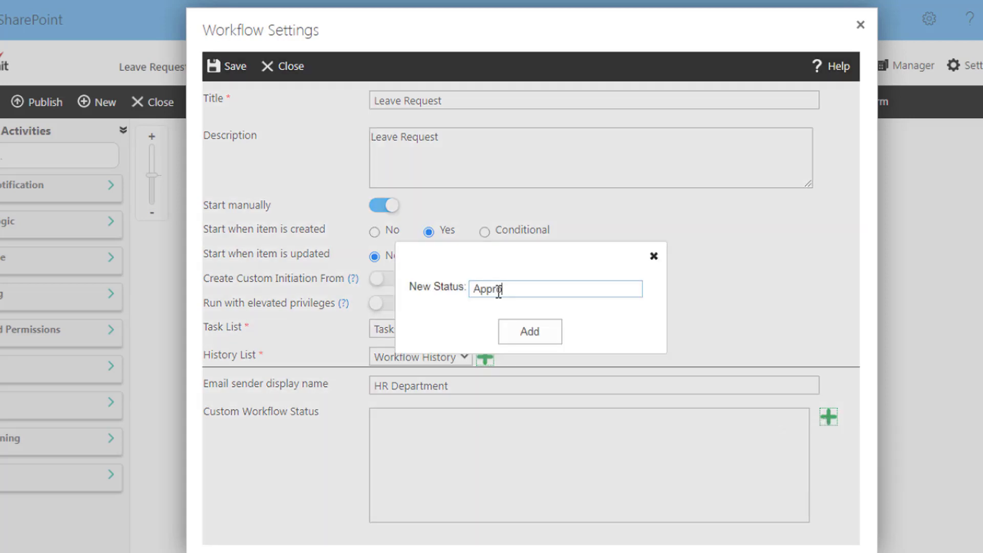
text(ve)
click(518, 327)
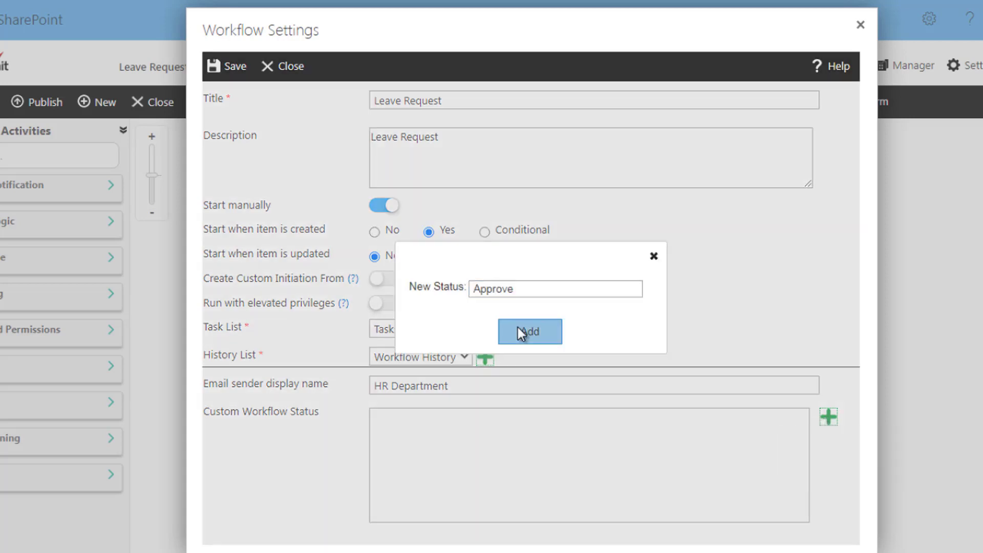
click(829, 418)
text(Re)
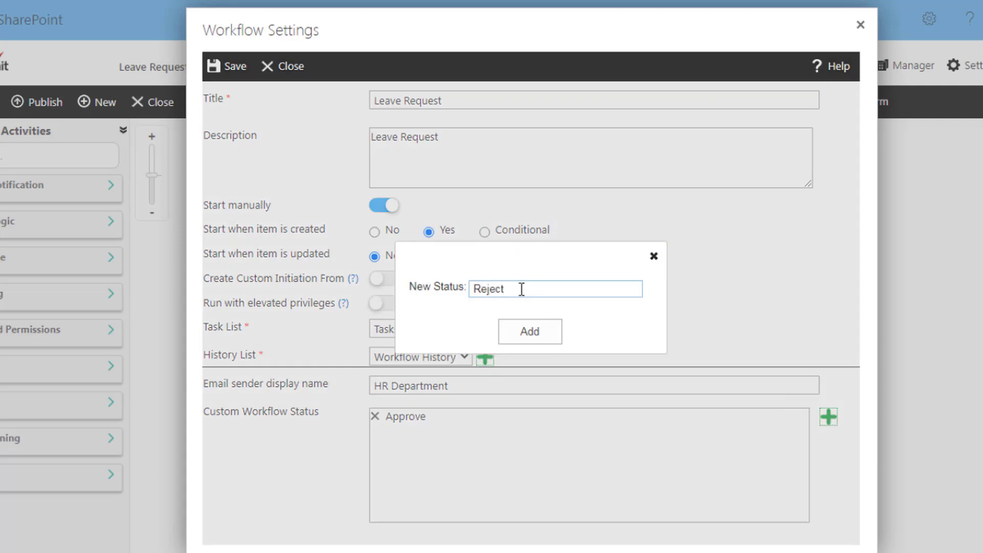
text(ject)
click(519, 334)
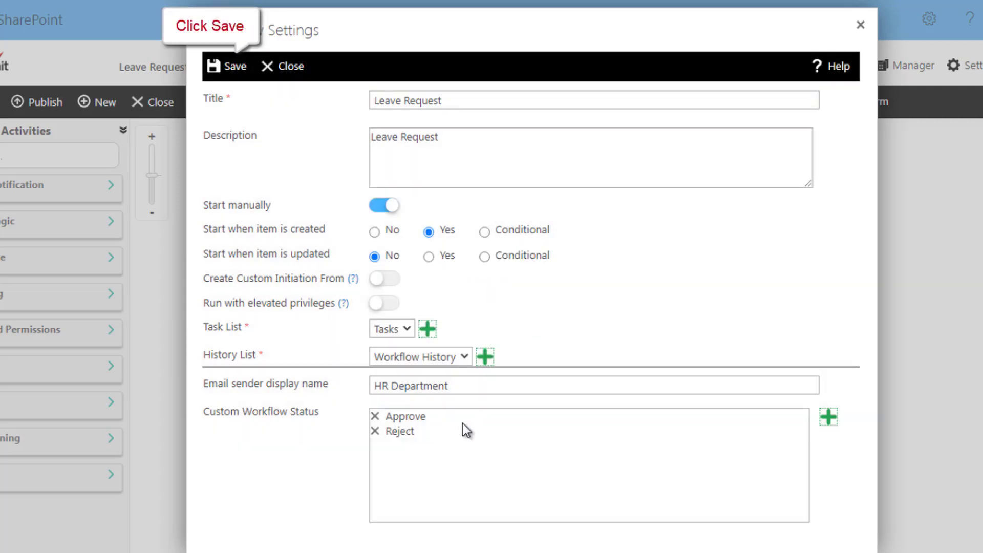
click(232, 67)
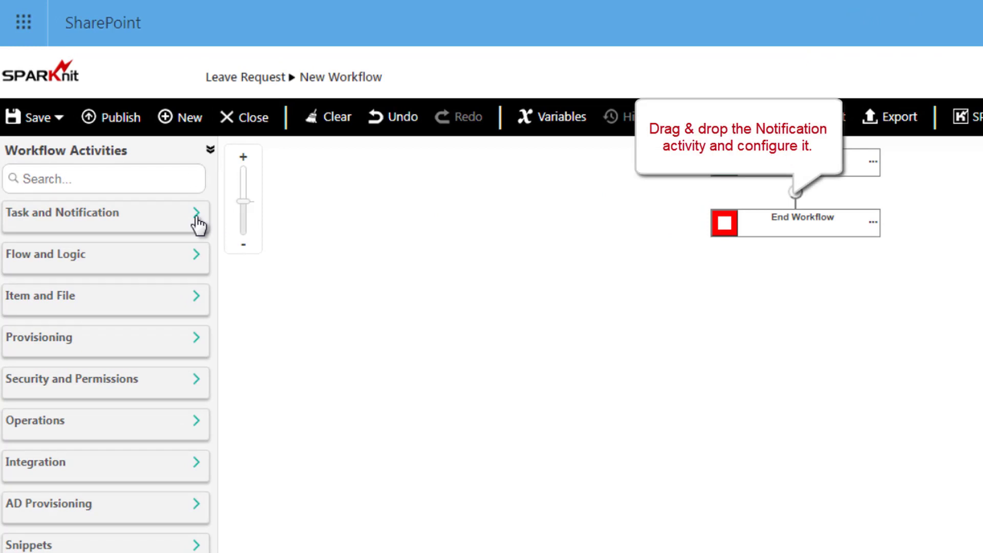
Drop a Notification activity onto the Start–End connector and open its Settings.
click(197, 217)
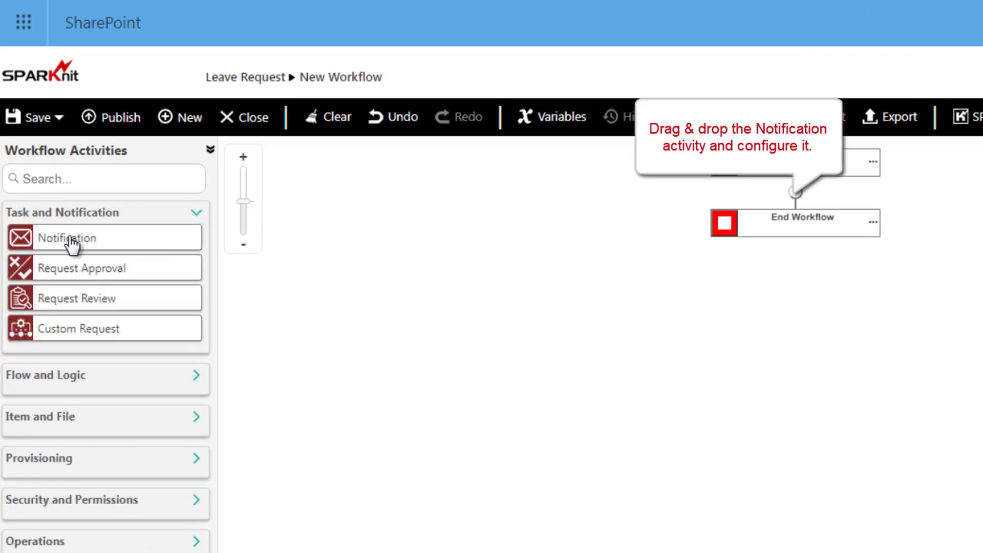
drag(71, 245, 791, 199)
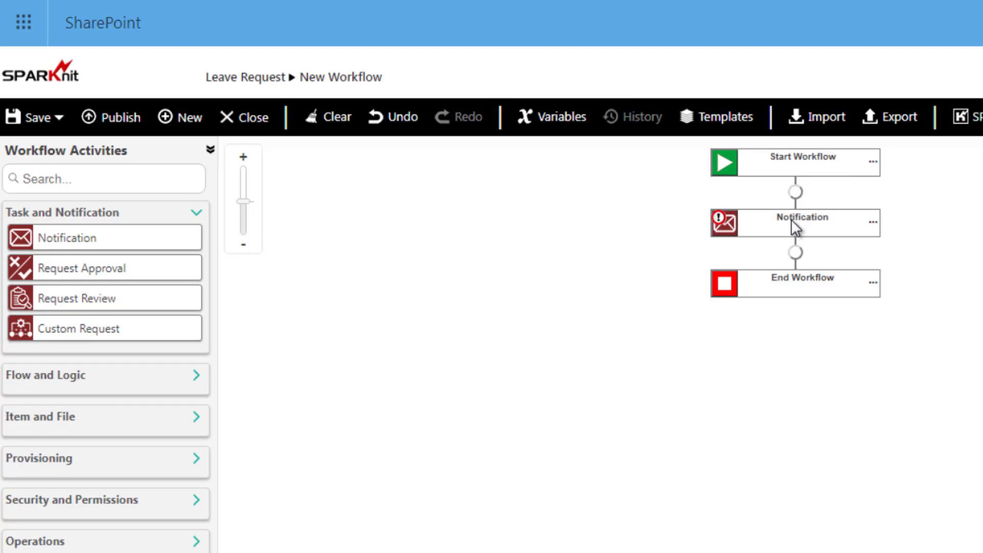
click(876, 226)
click(899, 250)
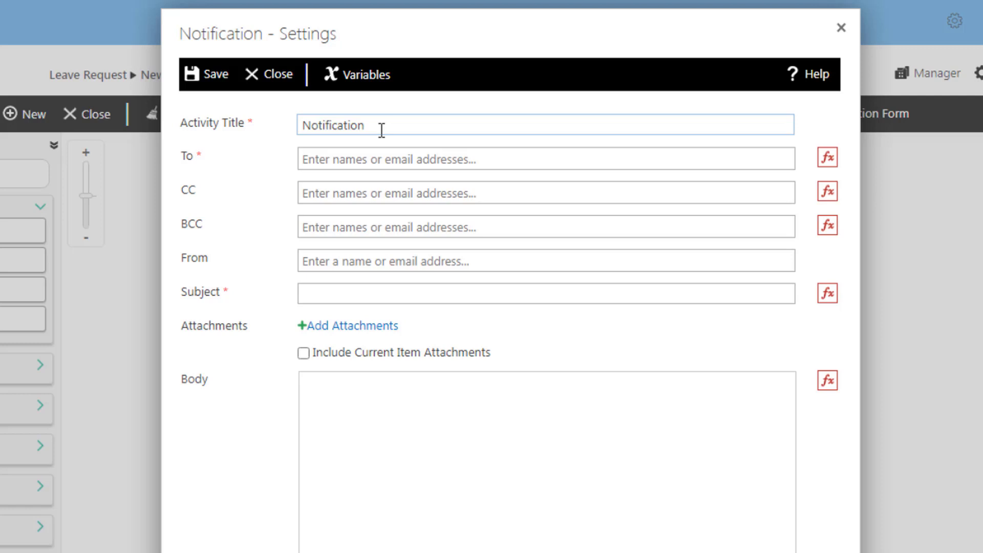
Title the notification 'Send Initiator Receipt', address it to the Initiator, subject 'Request Recieved'.
drag(384, 127, 291, 134)
text(Se)
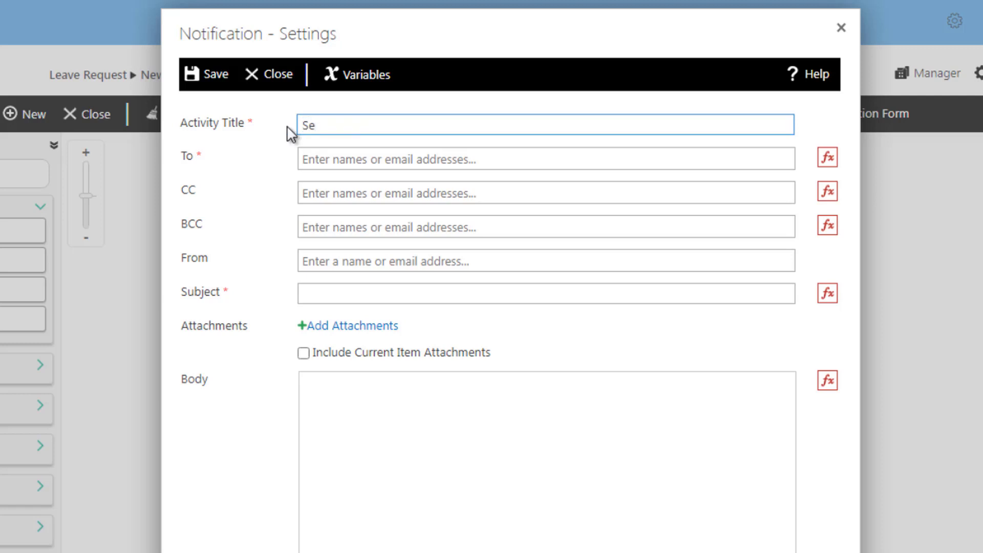
text(nd Initiator Receipt)
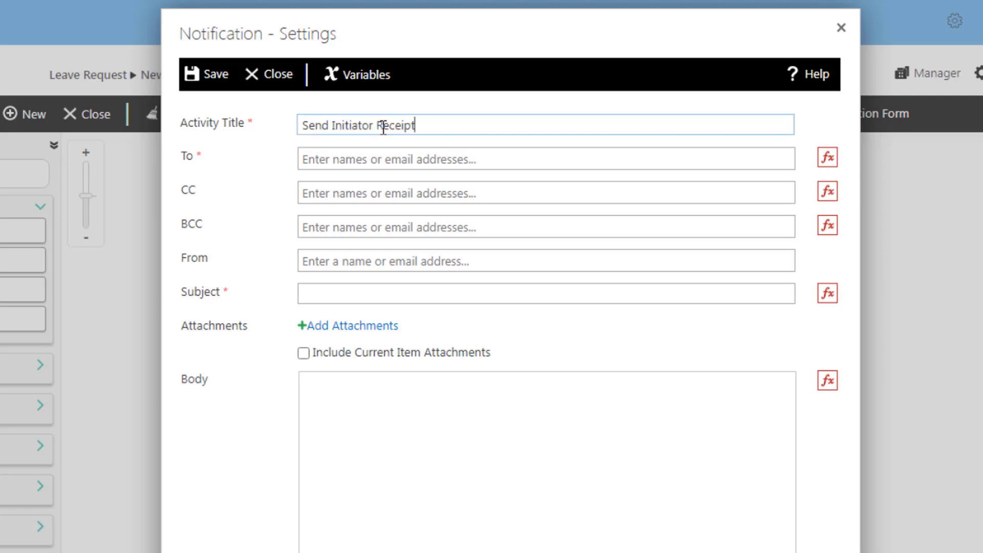
click(403, 162)
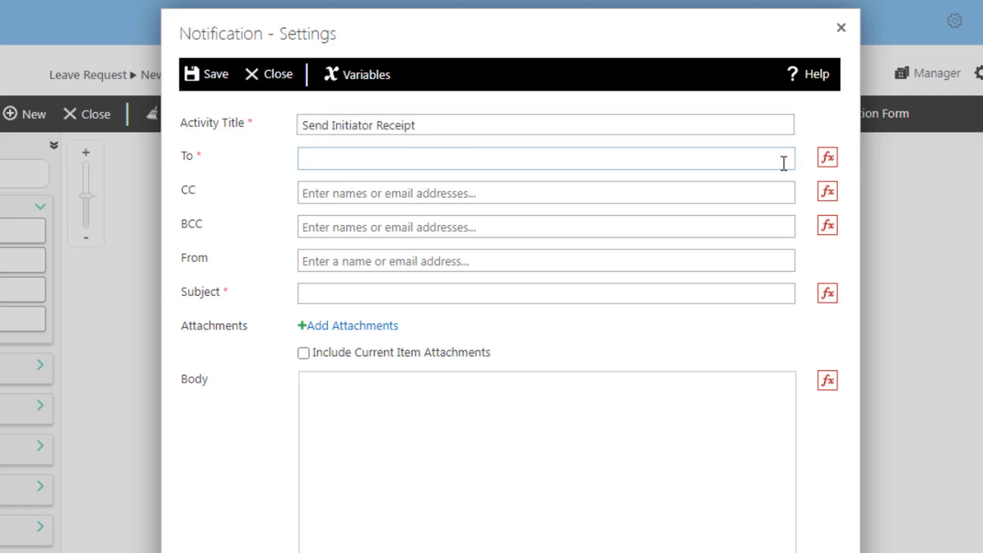
click(827, 159)
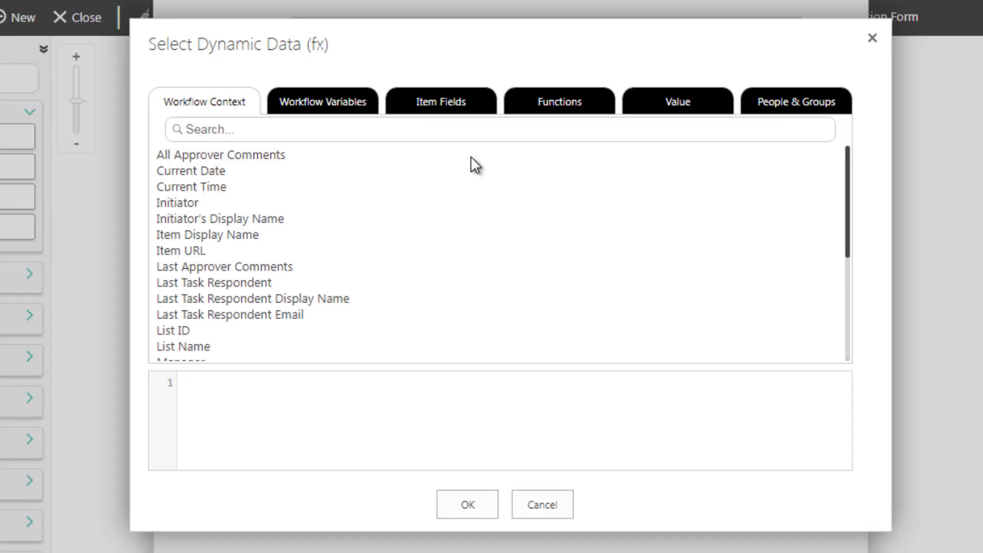
double_click(185, 204)
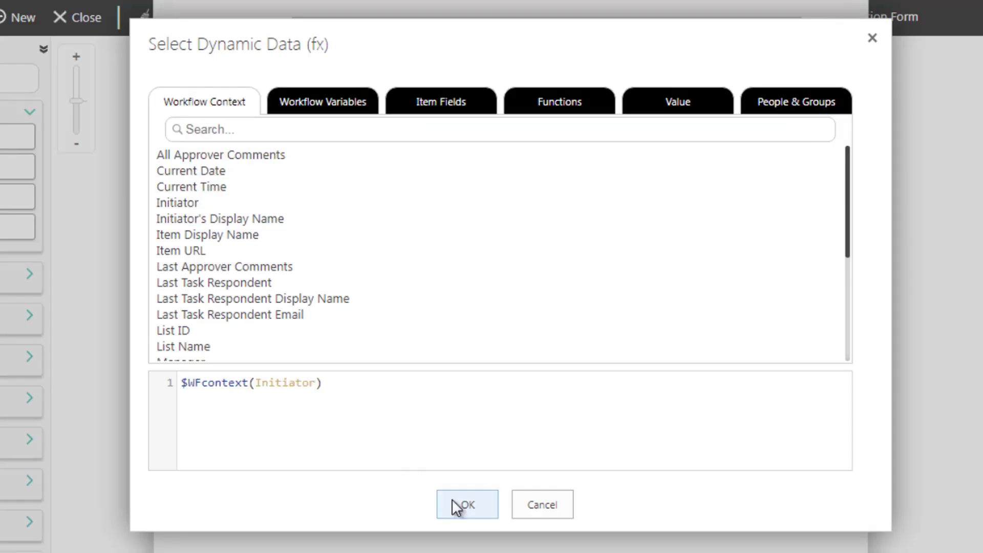
click(463, 505)
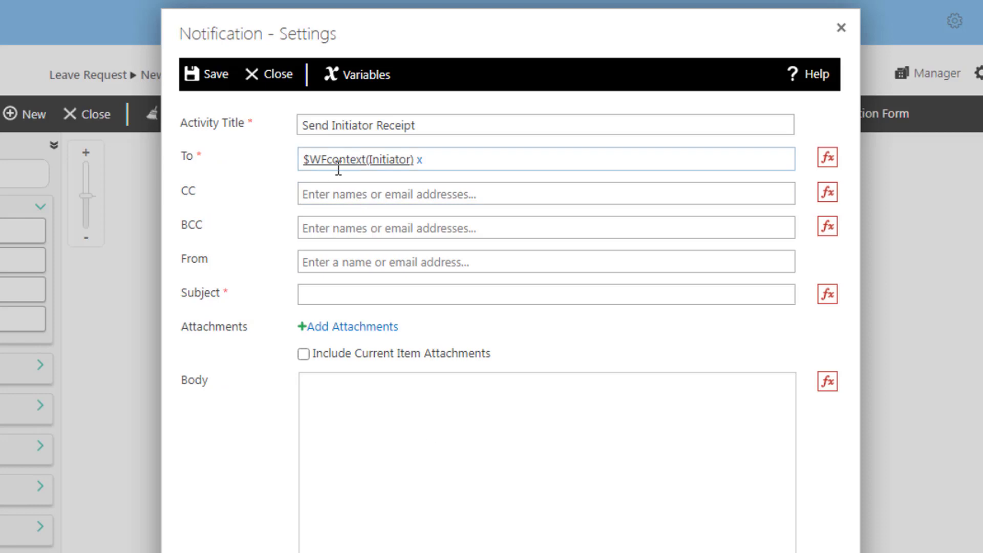
click(474, 296)
text(Request Recieved)
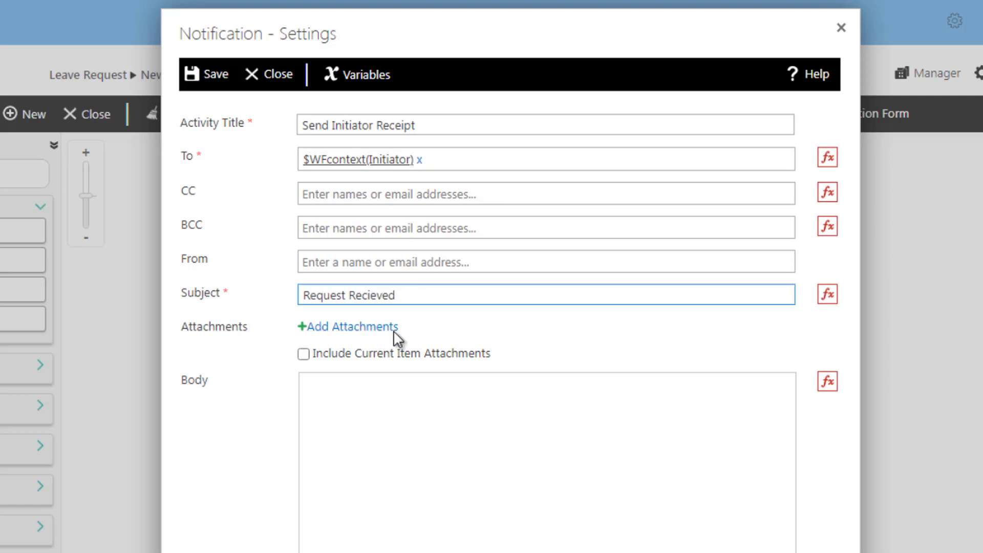
click(340, 400)
Write the body 'Your leave request has been received and forwarded to your Manager. To view the status click'.
text(You)
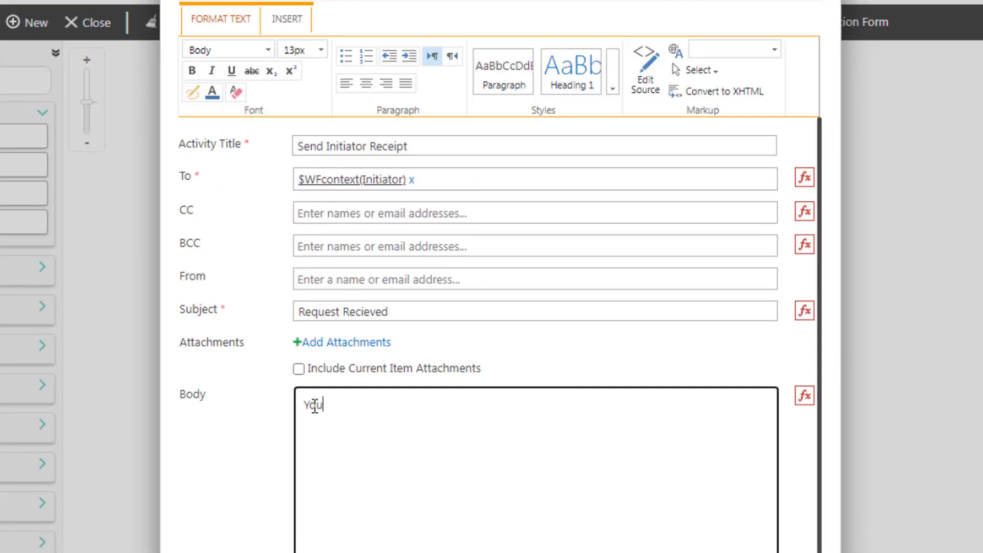
text(r leave request)
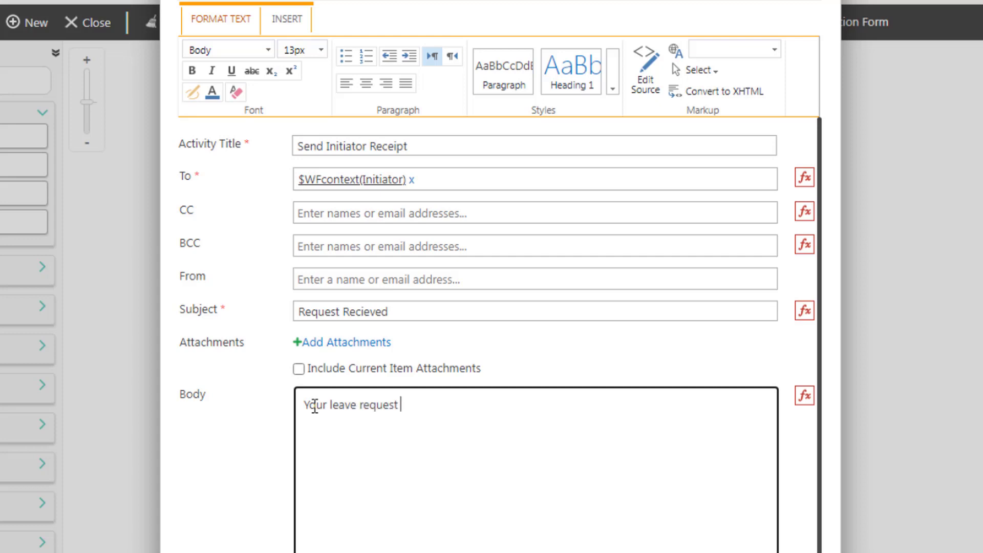
text(has been received and forwarded to your Manager.)
key(Return)
text(To view the status click)
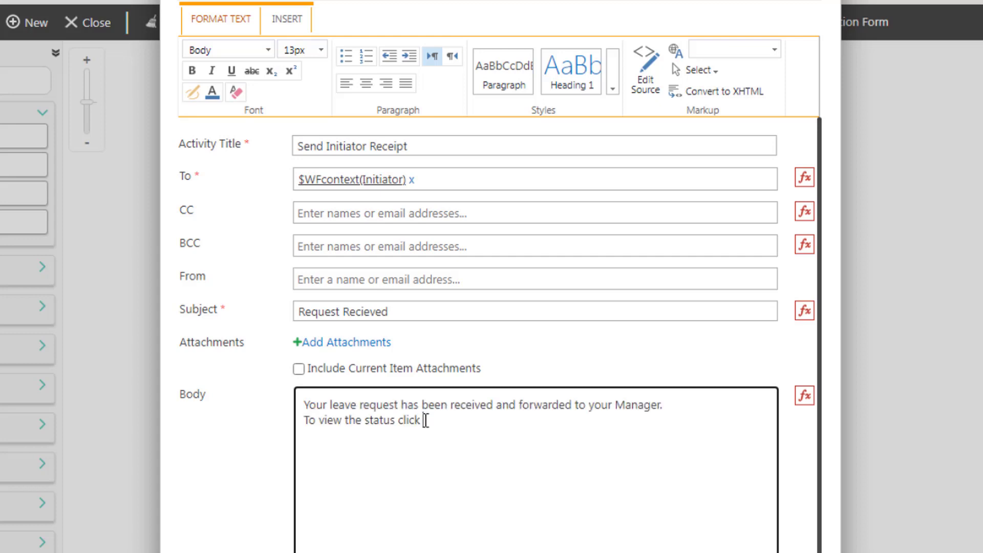
Append a 'Status' link to the Workflow Status URL and save the receipt email.
click(805, 395)
drag(850, 295, 850, 361)
click(254, 341)
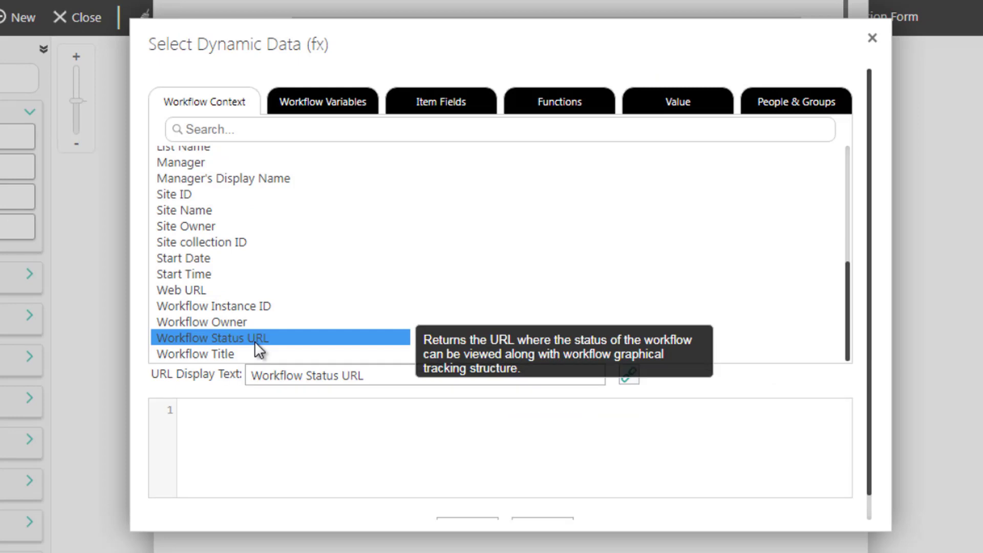
drag(395, 375, 237, 375)
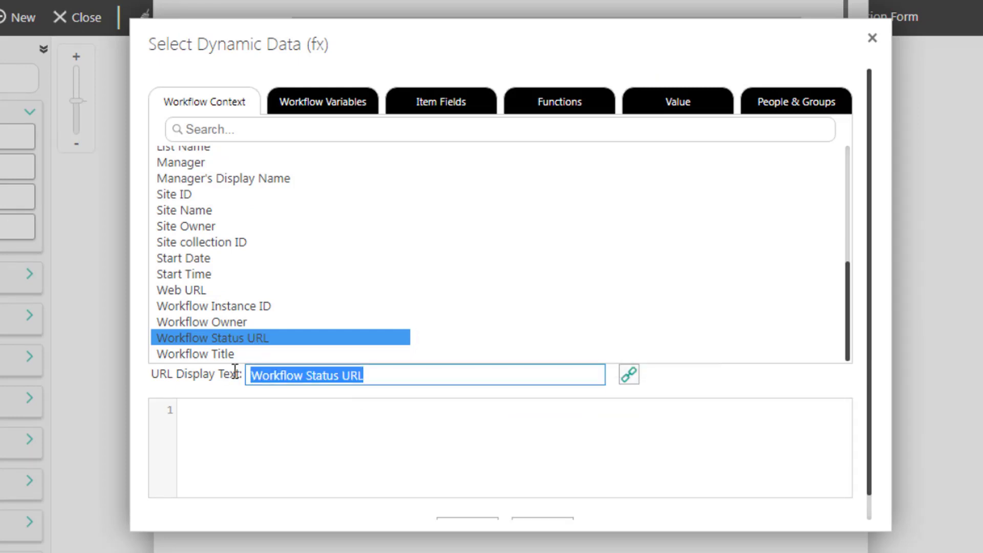
text(Status)
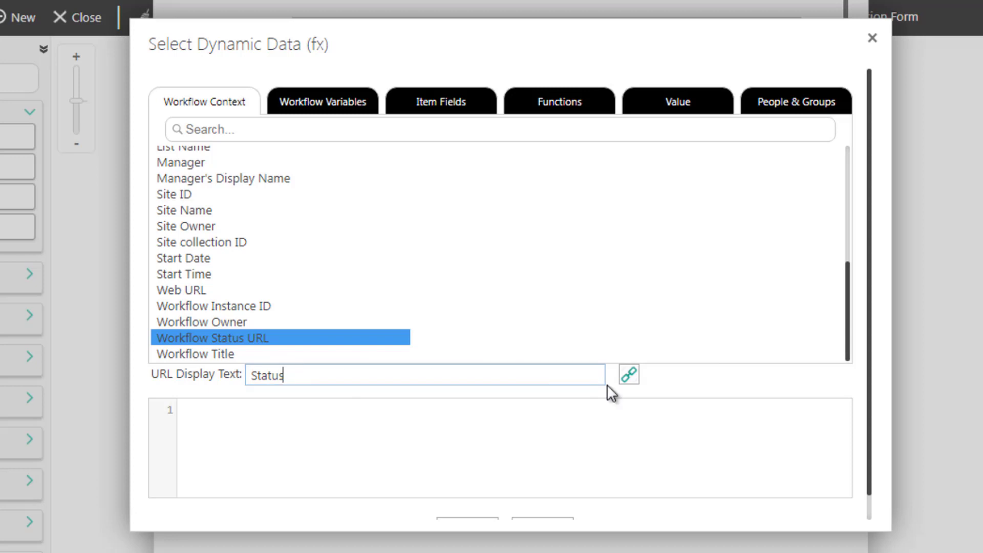
click(629, 377)
drag(869, 475, 876, 505)
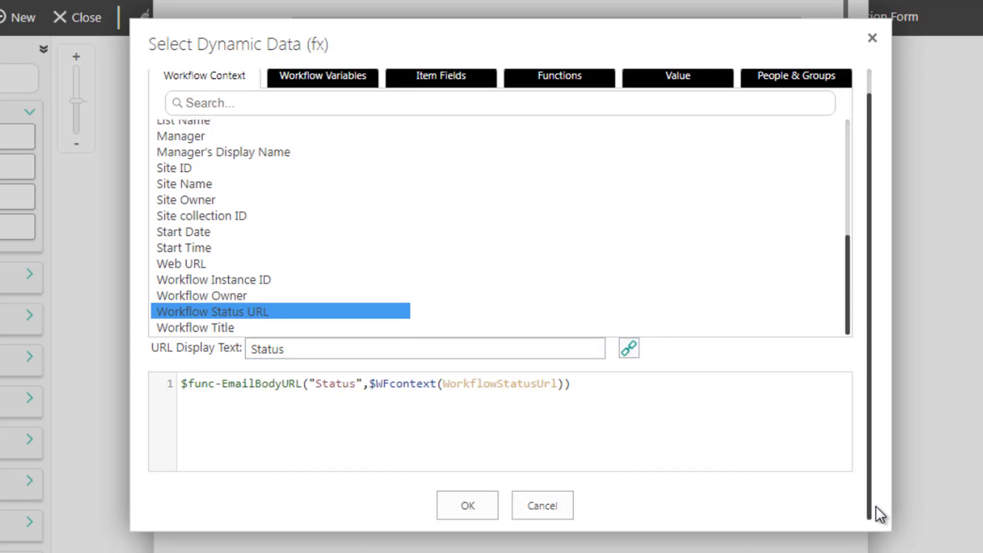
click(467, 507)
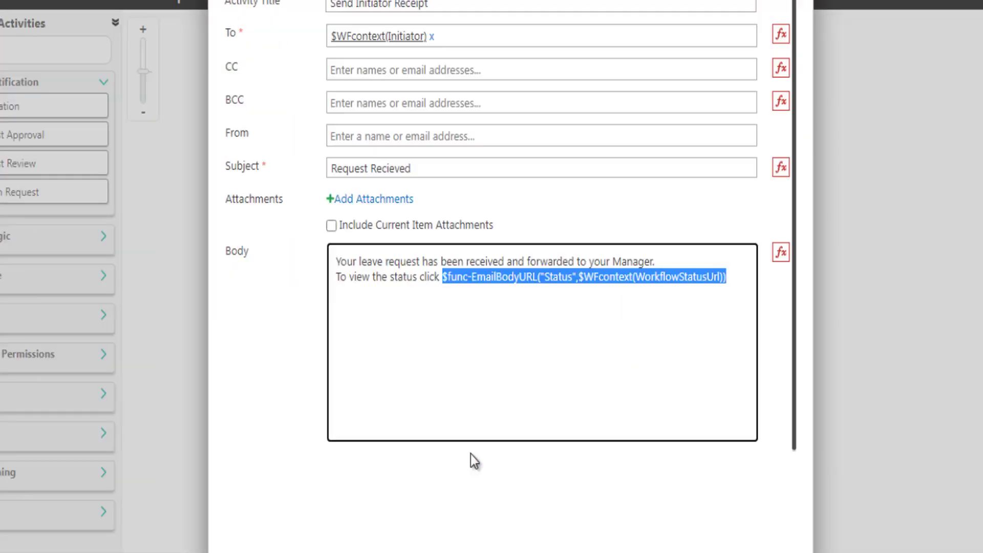
click(735, 280)
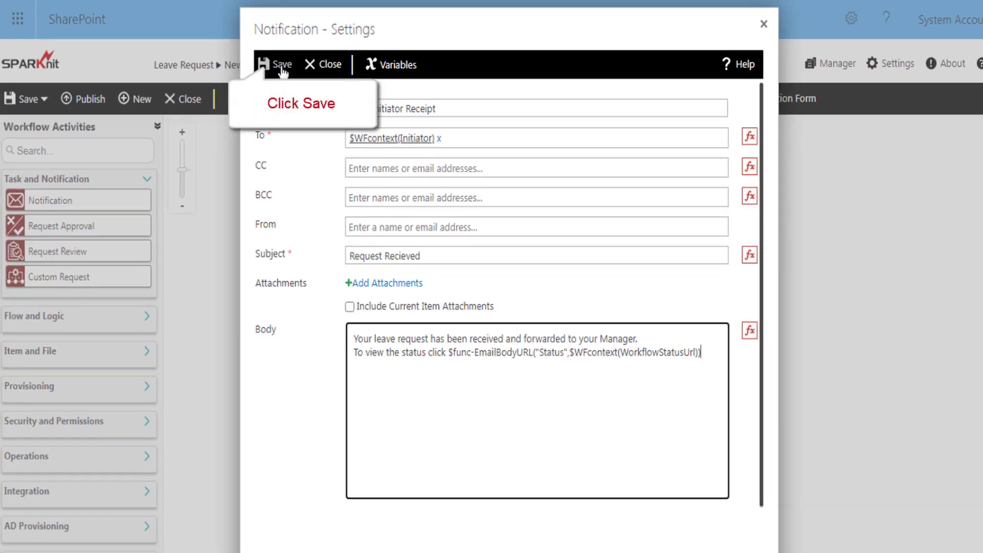
click(281, 66)
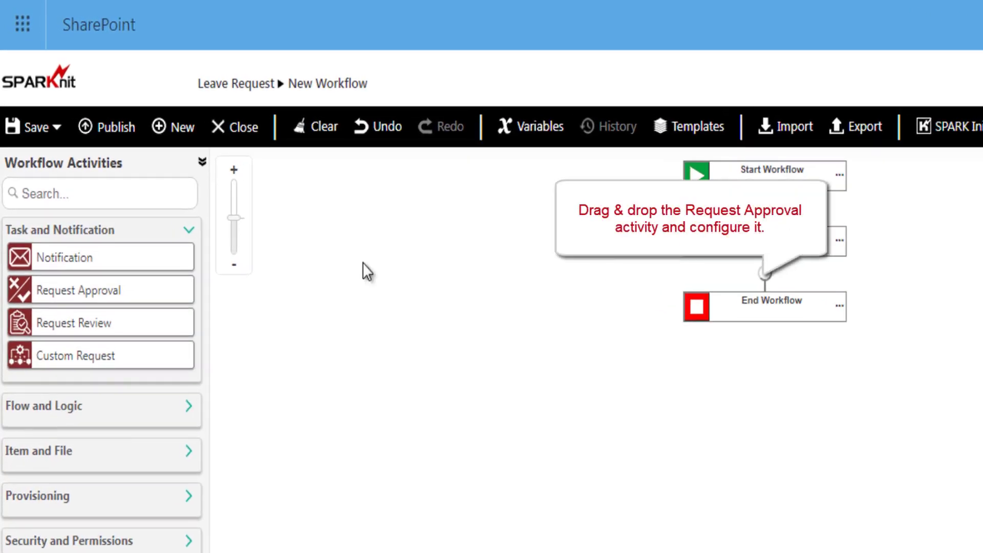
Add a Request Approval step below Send Initiator Receipt and retitle it 'Manager Approval'.
drag(124, 295, 765, 277)
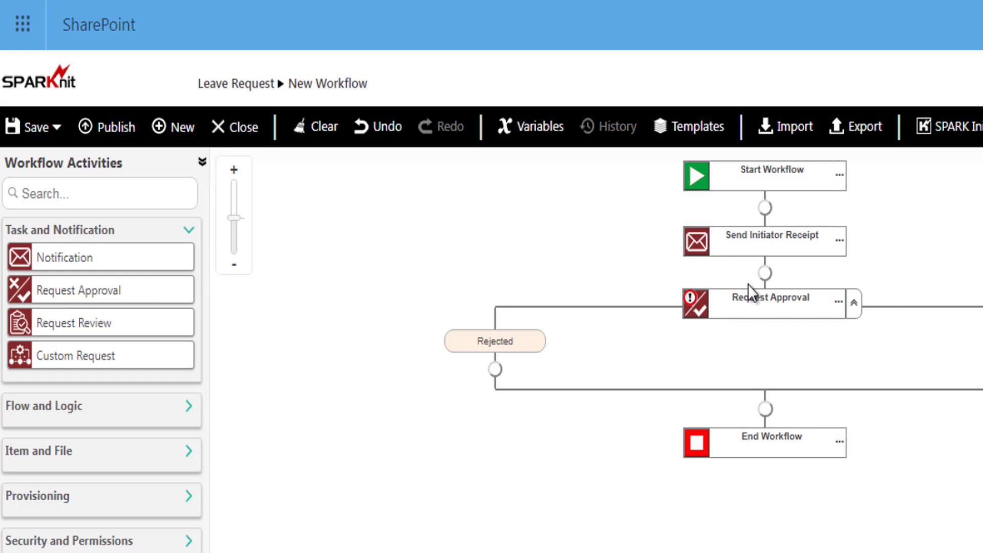
click(691, 307)
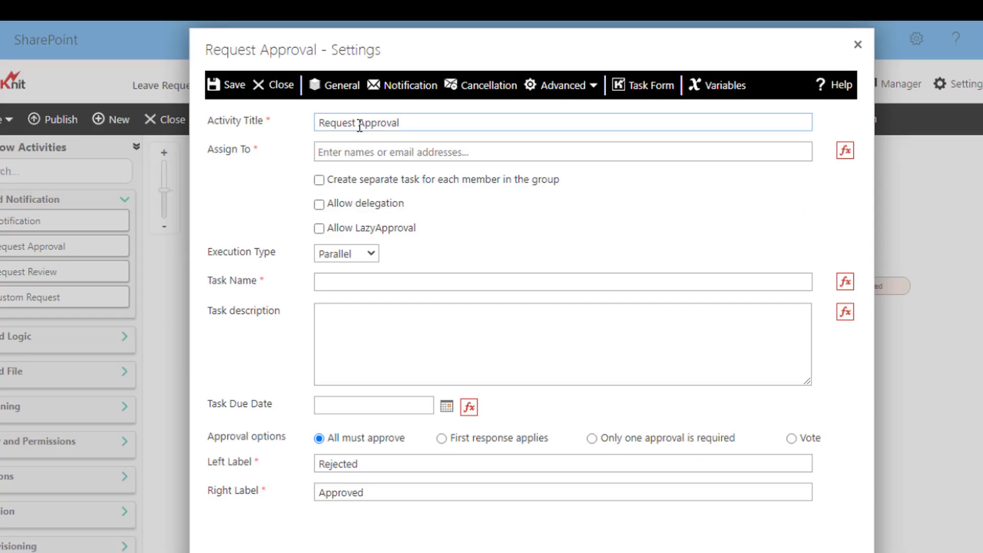
double_click(357, 123)
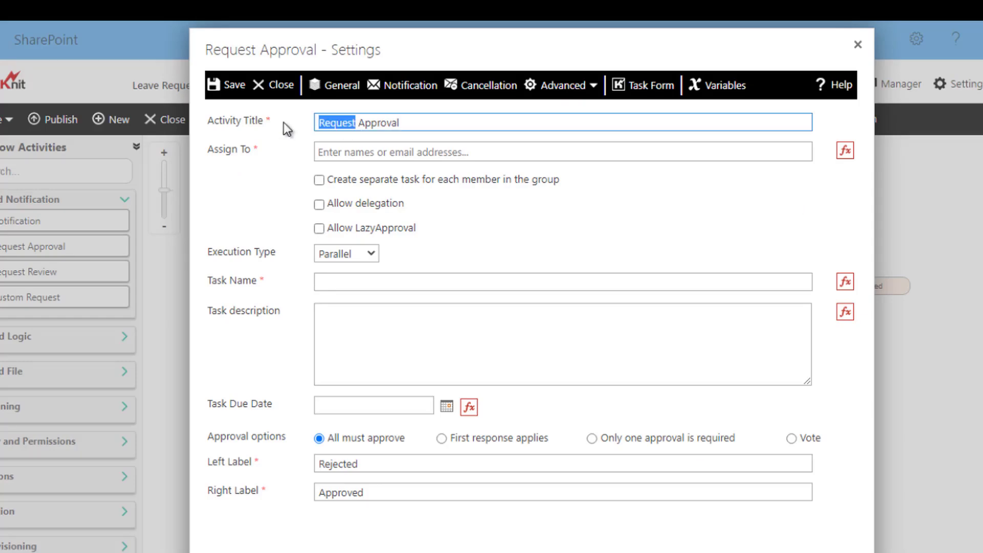
text(Manag)
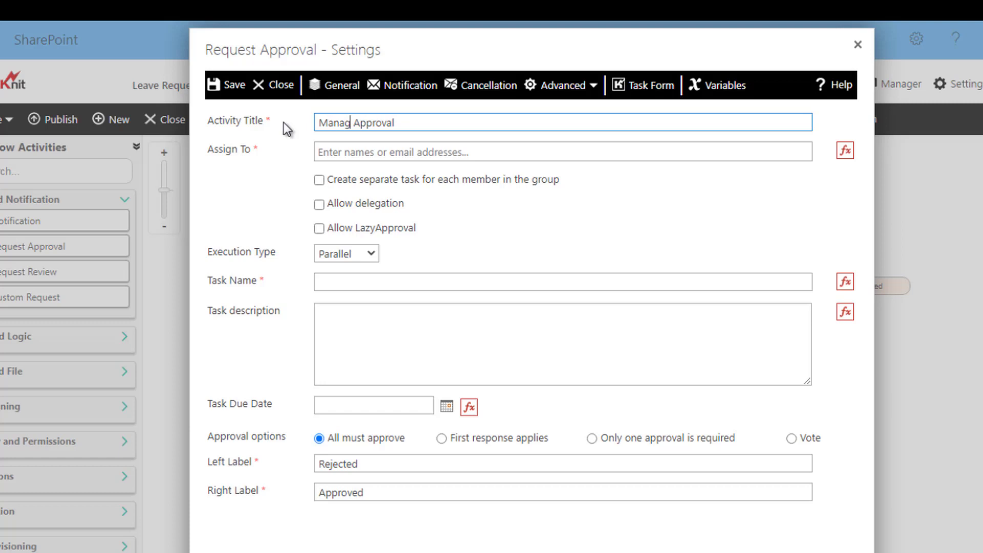
text(er)
Assign the approval to Item Fields > Manager and allow delegation.
click(336, 157)
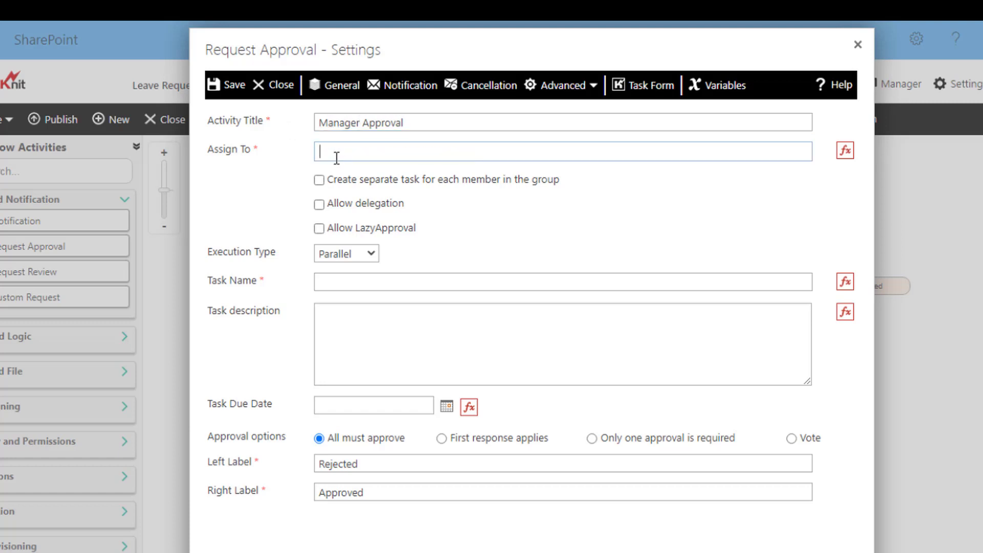
click(845, 151)
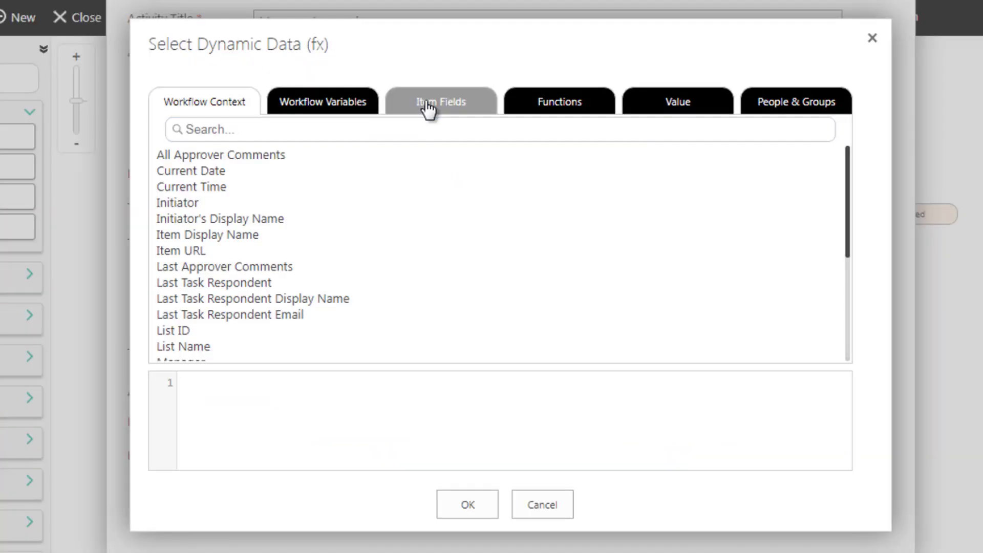
click(425, 110)
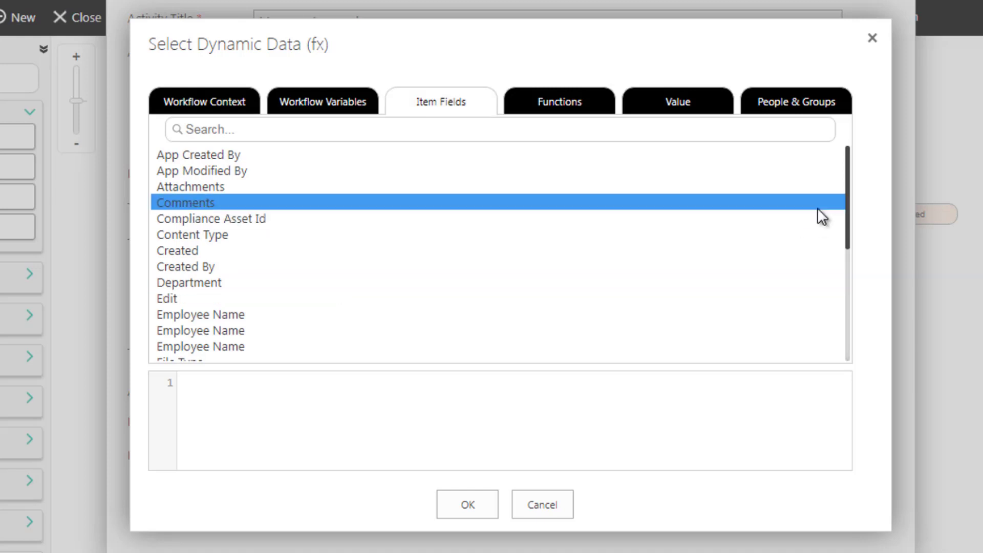
drag(845, 208, 847, 269)
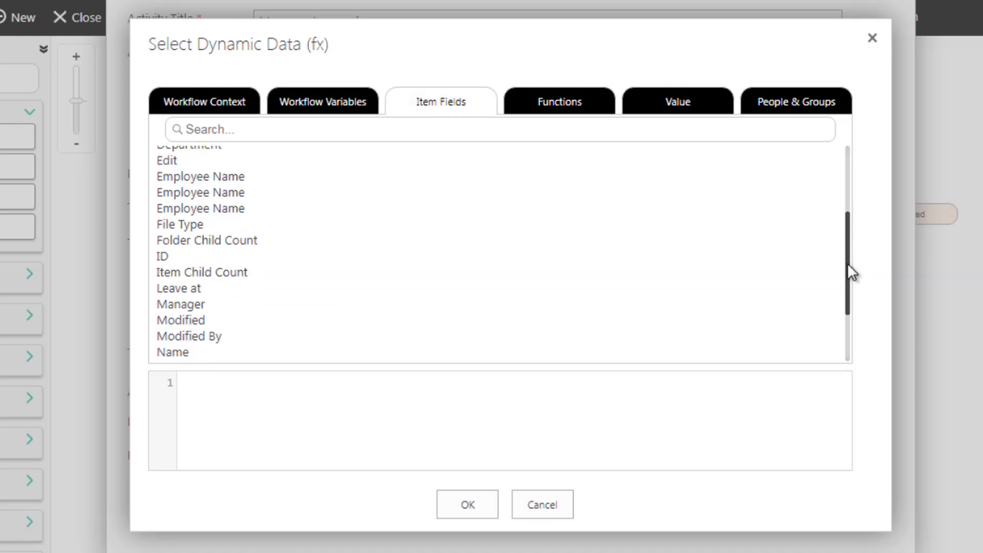
double_click(177, 304)
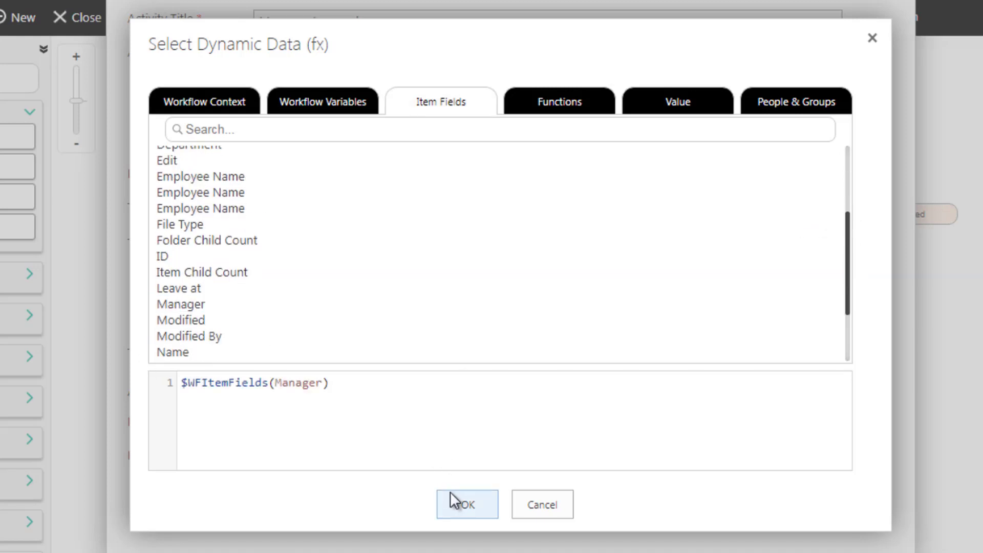
click(450, 493)
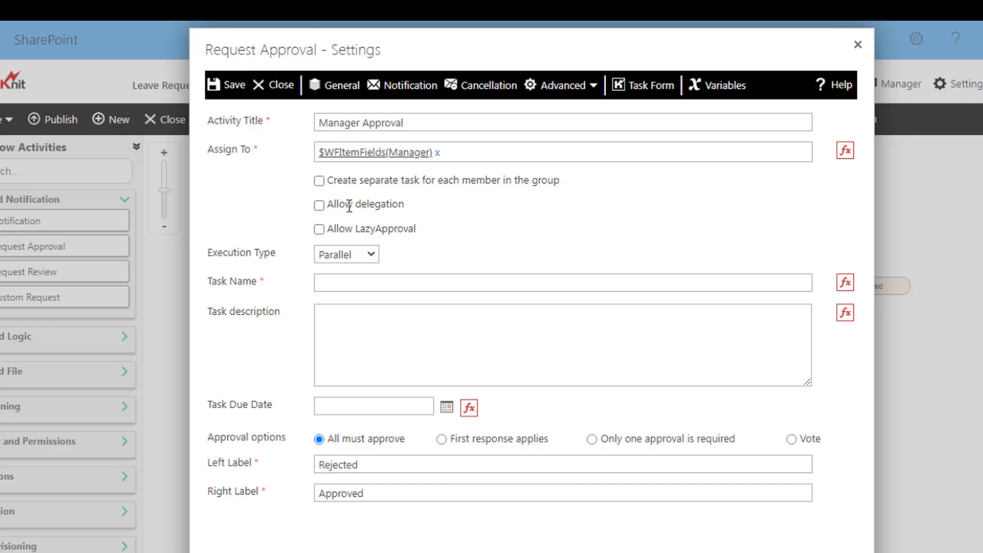
click(320, 207)
Name the task 'Manager Approval', due $func-AddDays($WFcontext(CurrentDate),1), and save the step.
click(333, 282)
text(Manager)
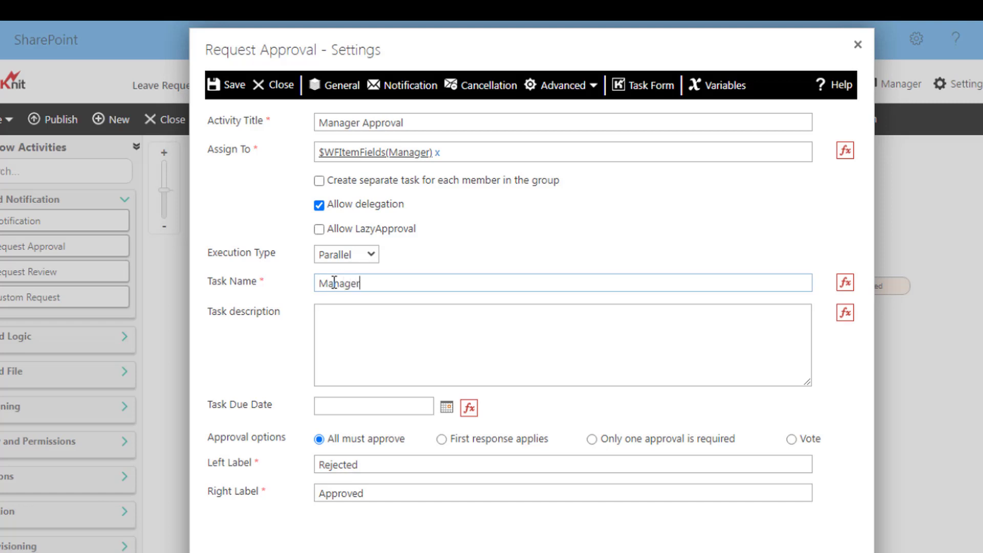
text( Approval)
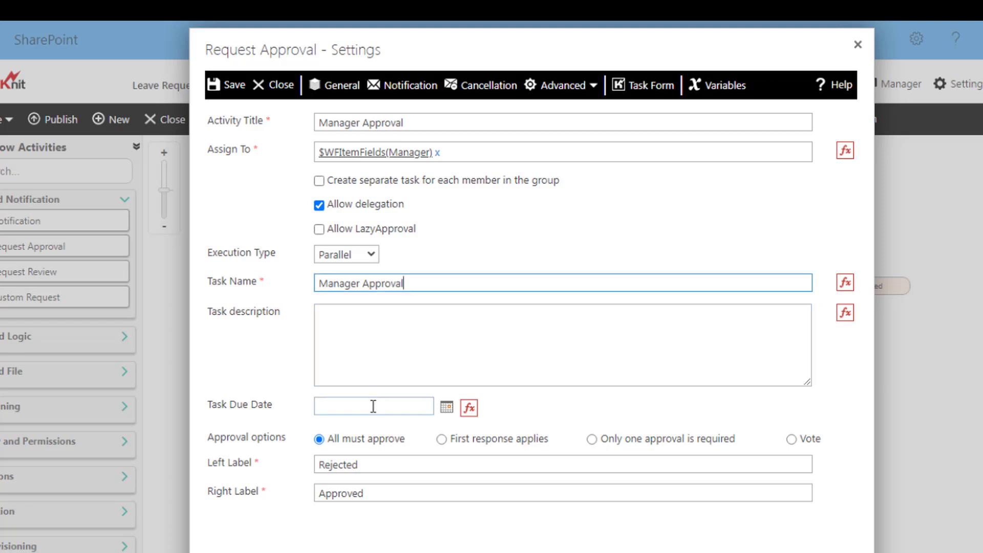
click(468, 409)
click(549, 110)
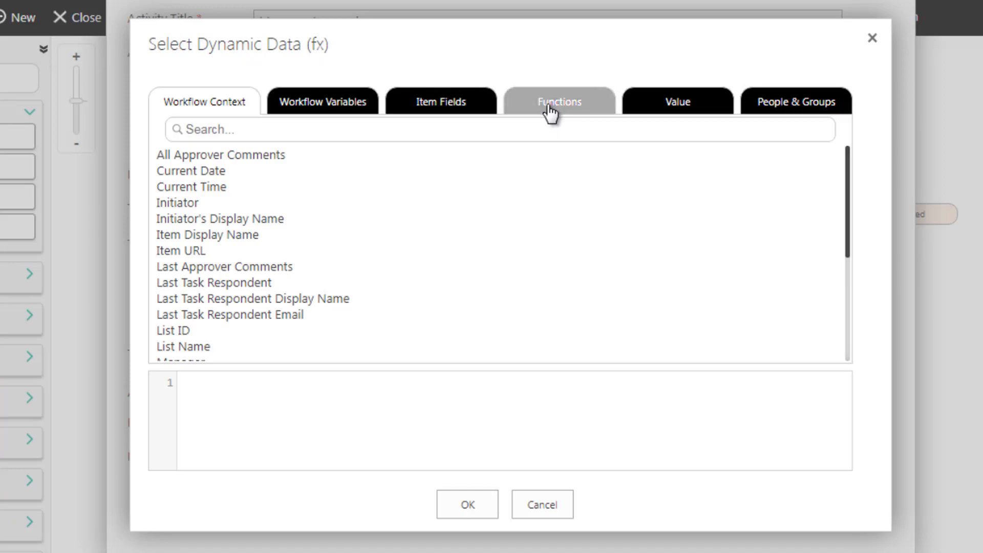
double_click(183, 173)
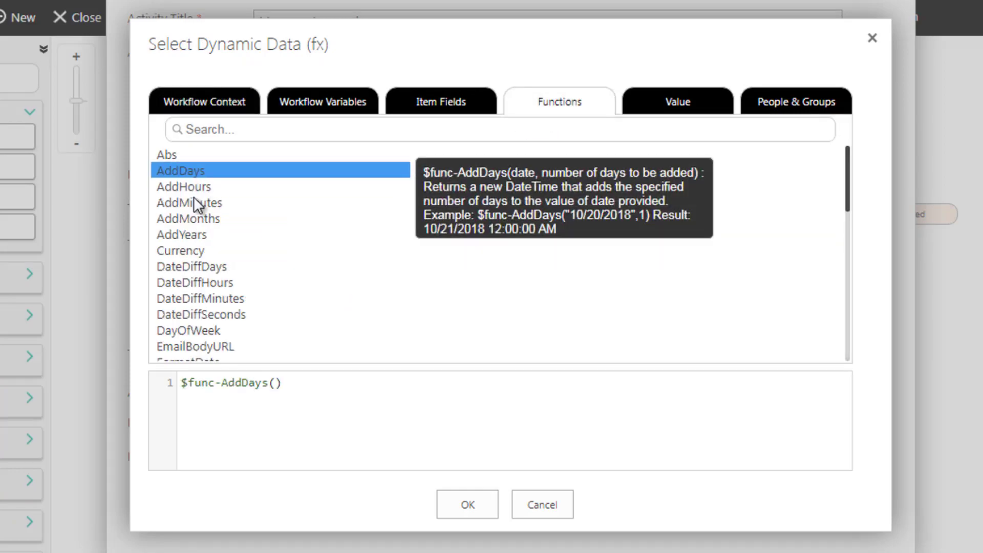
click(273, 383)
click(215, 105)
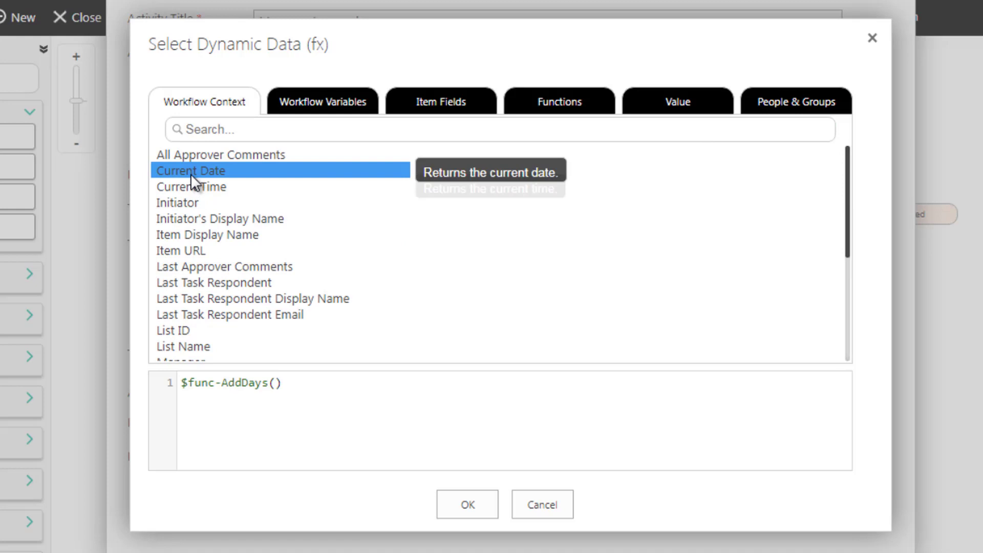
double_click(191, 174)
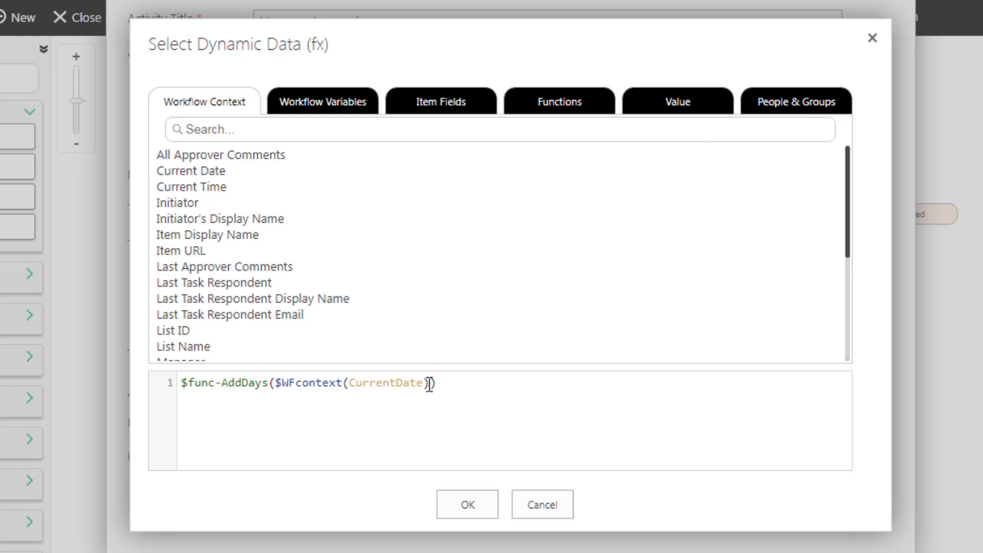
text(,1)
click(459, 504)
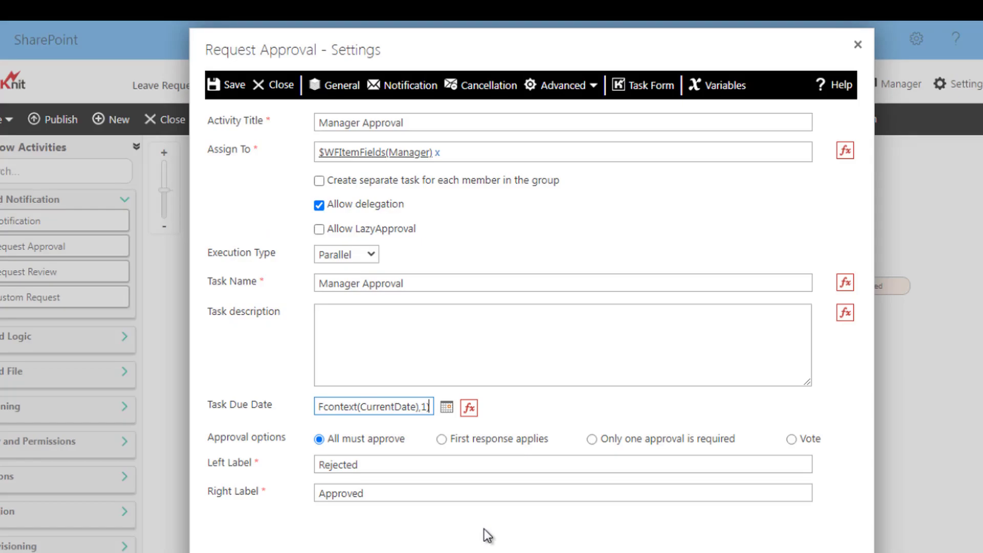
click(235, 90)
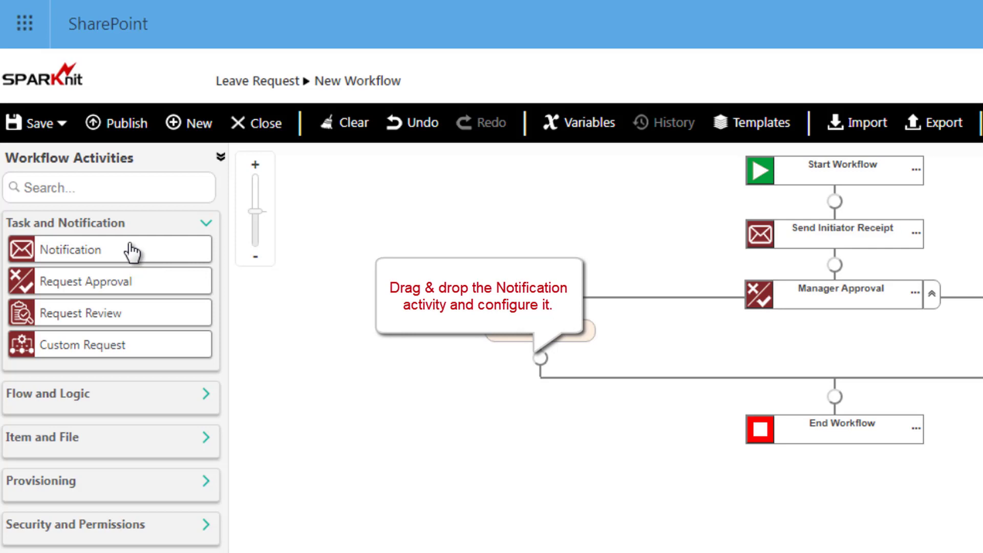
Drop a Notification onto Manager Approval's Rejected branch and open its settings.
drag(132, 251, 539, 359)
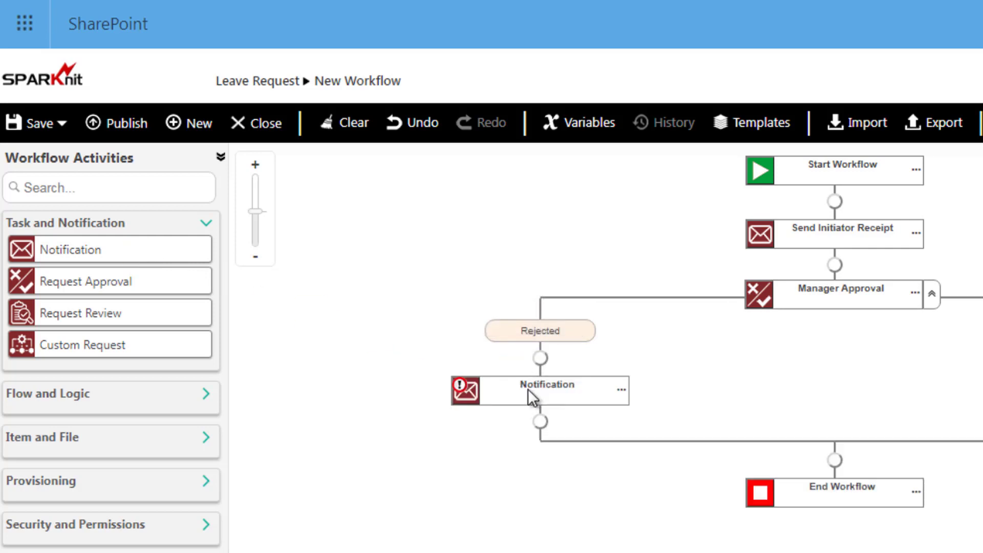
double_click(466, 389)
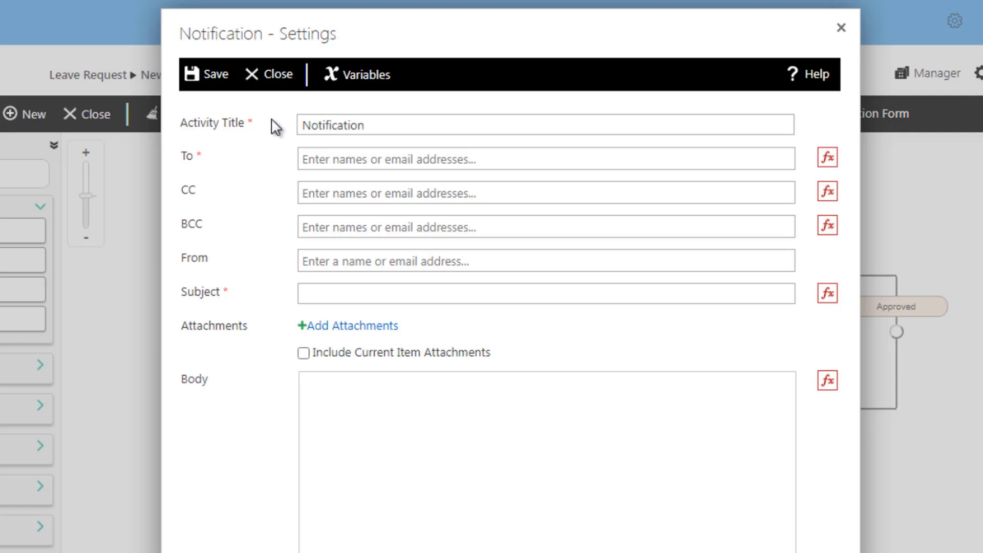
Title the notification 'Email Initiator - Leave Denied' and address it to the Initiator.
drag(360, 126, 283, 128)
text(E)
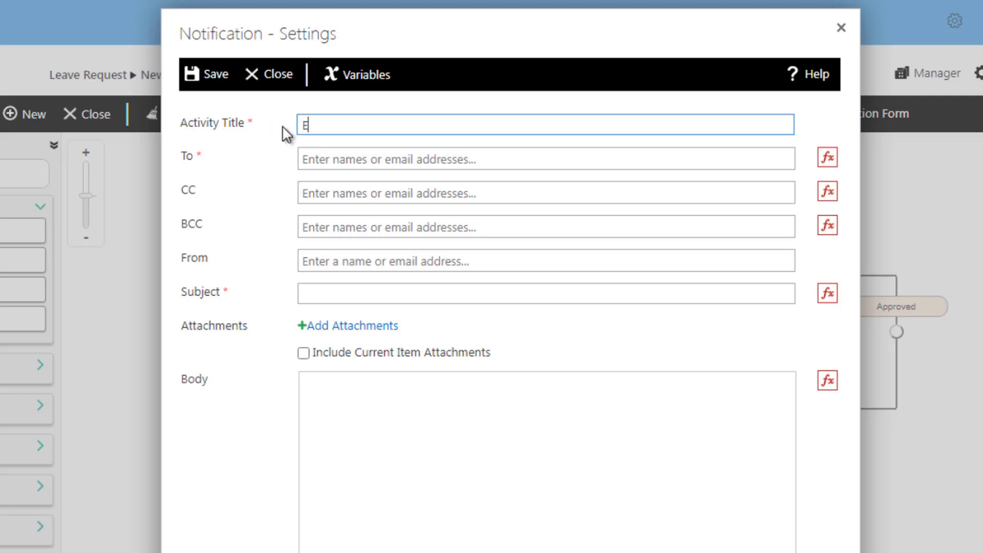
text(mail Initiator - Leave Denied)
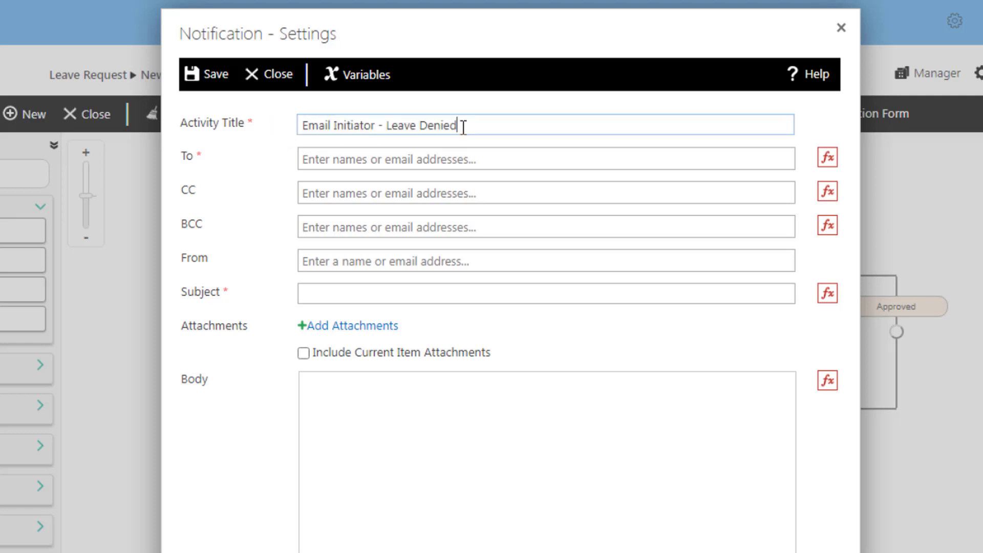
click(345, 159)
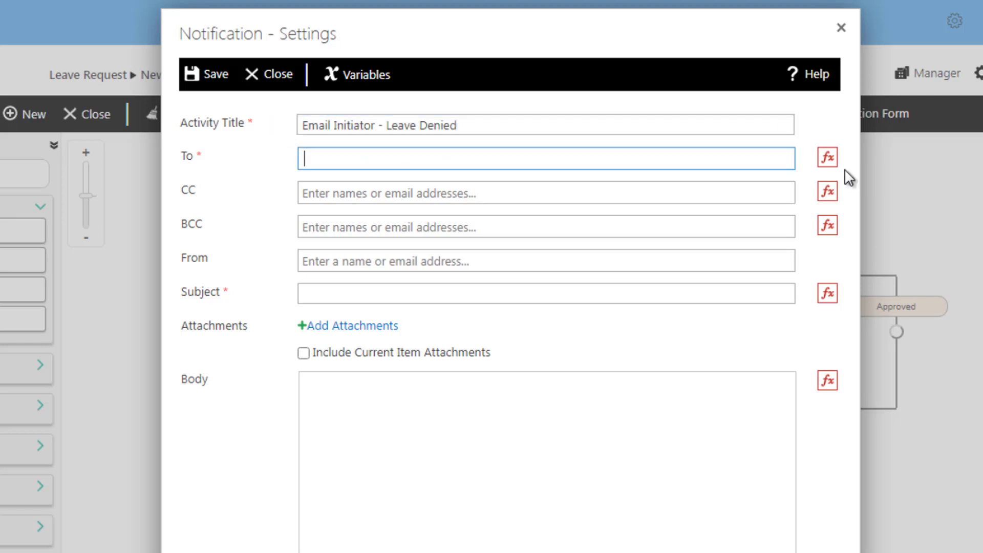
click(829, 160)
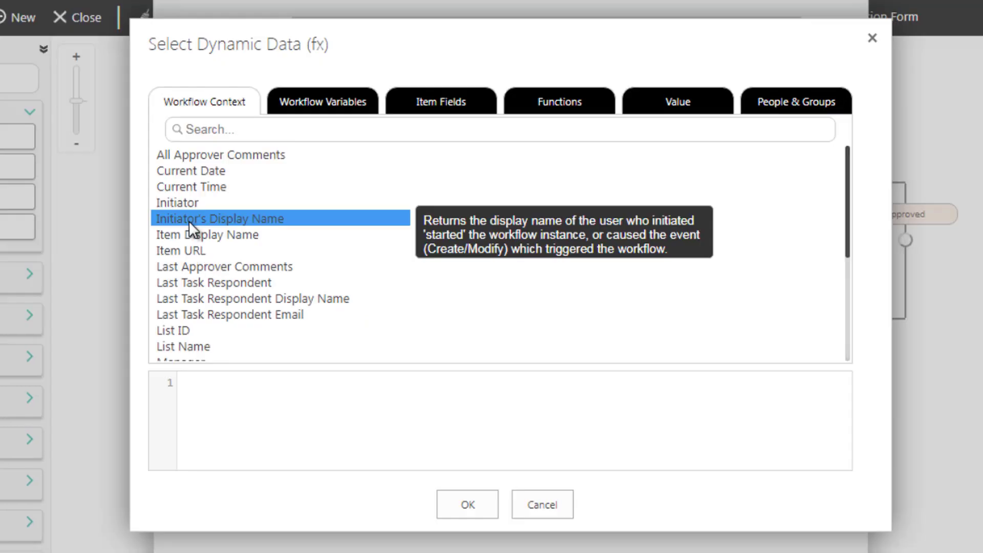
double_click(184, 204)
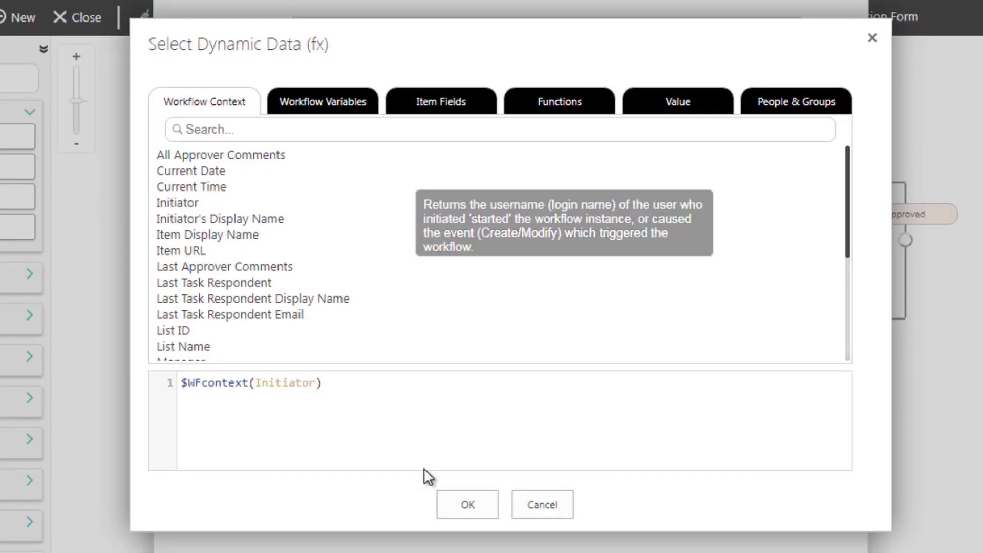
click(453, 507)
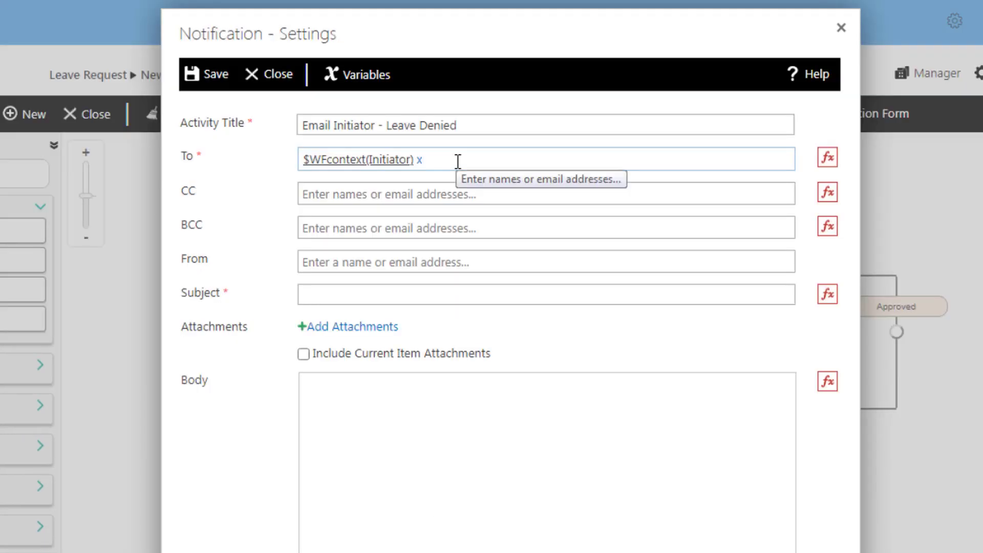
Set the subject to the initiator's display name followed by 'Leave Request'.
click(360, 298)
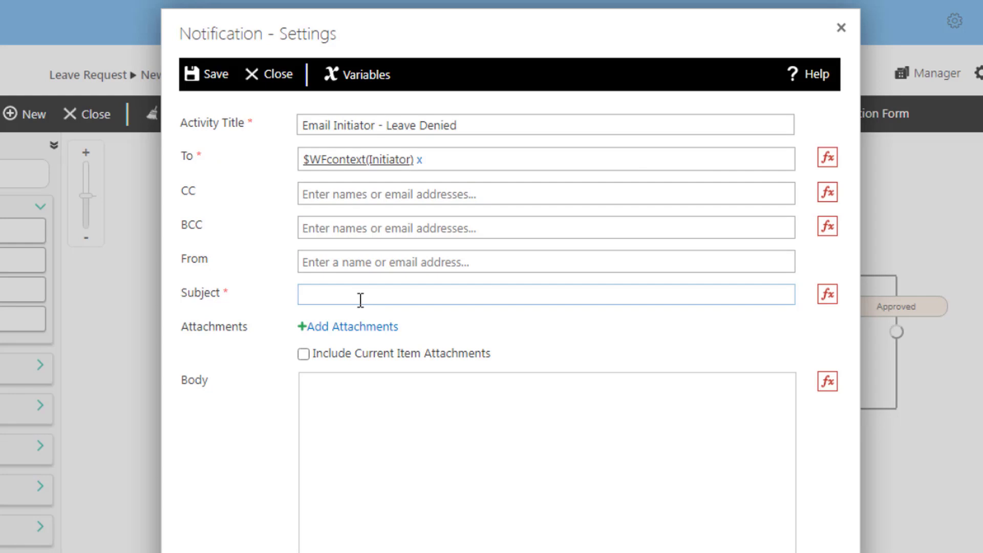
click(827, 294)
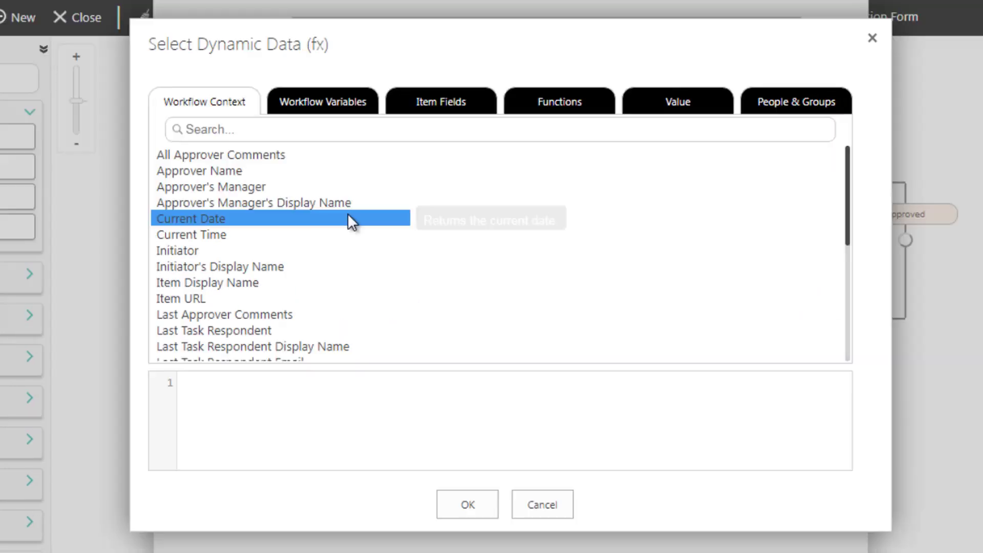
double_click(256, 266)
click(467, 505)
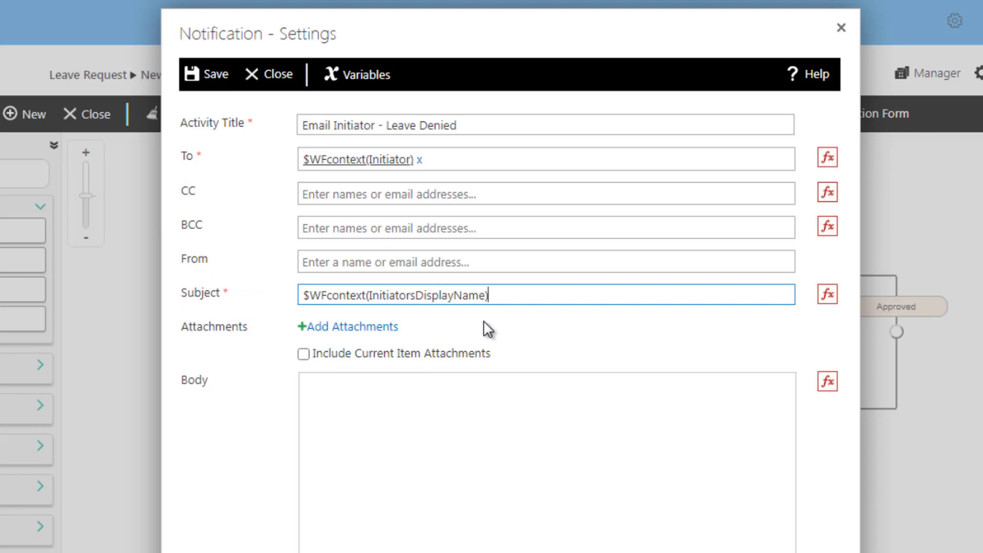
click(505, 301)
text(Le)
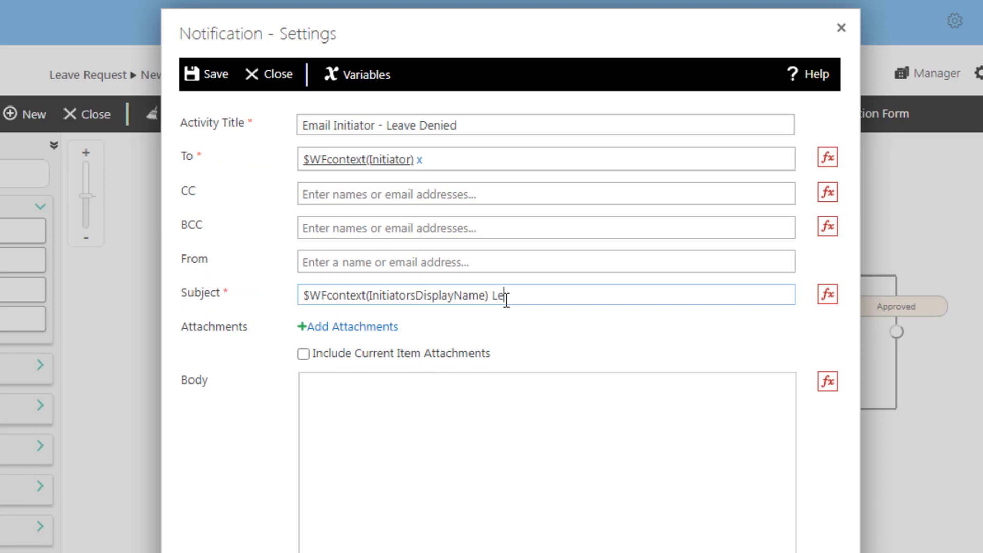
text(ave Request)
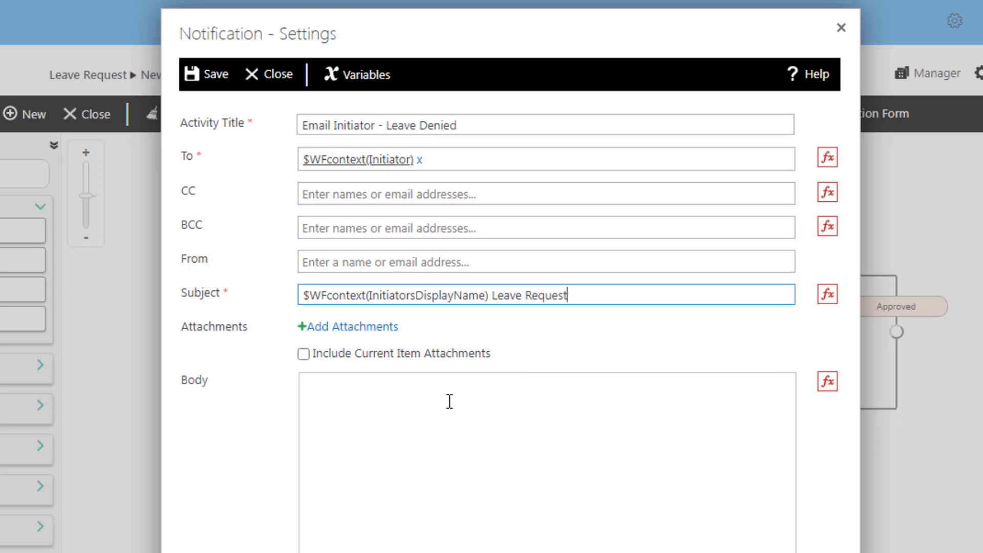
click(415, 398)
Write the body 'Hi' plus the initiator's display name and 'Your request for leave has been denied. Please see your Manager for more information', then save.
text(Hi)
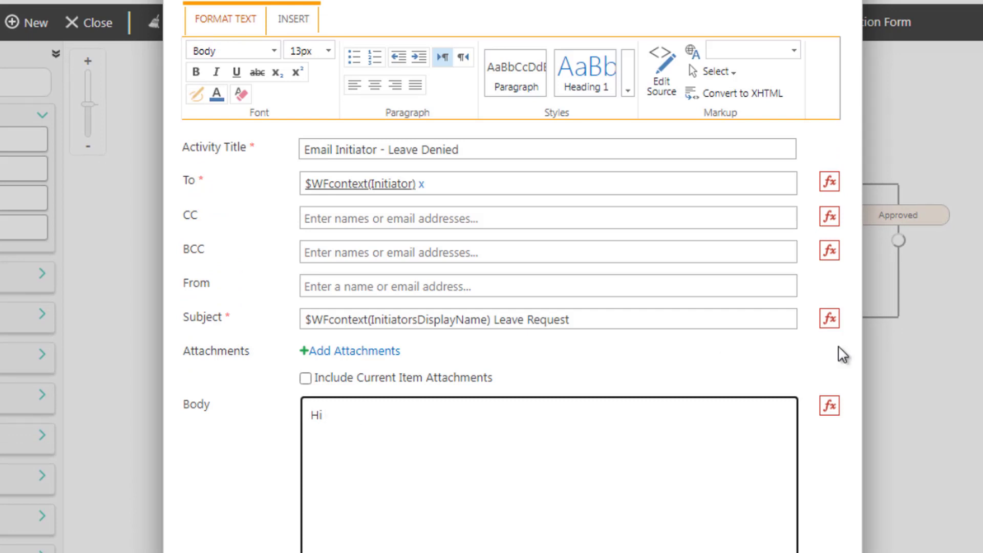
click(830, 407)
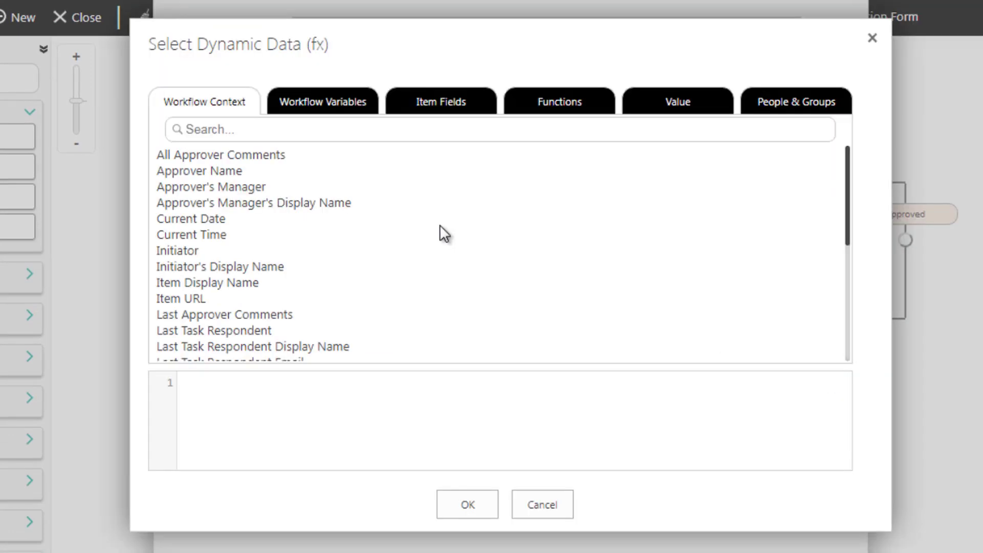
double_click(247, 266)
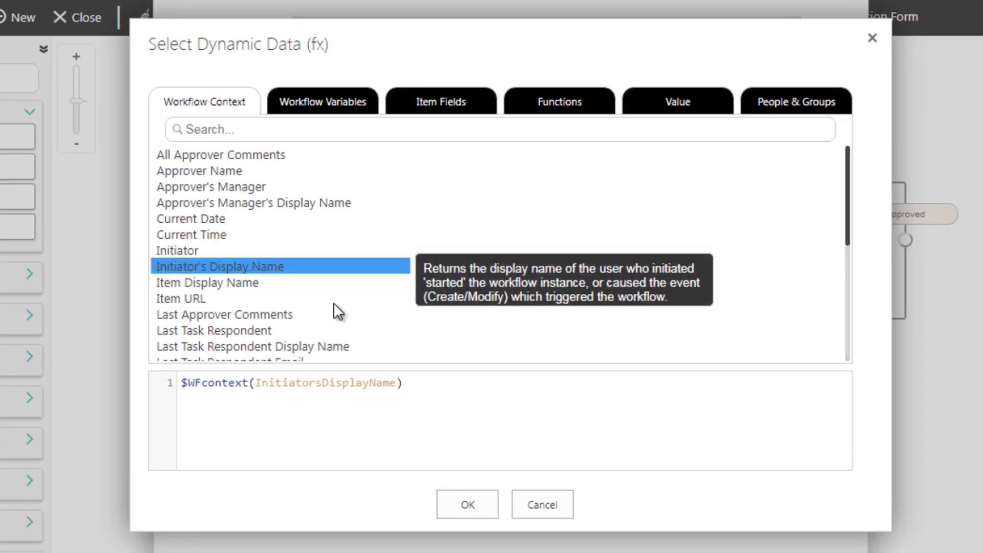
click(476, 506)
click(520, 301)
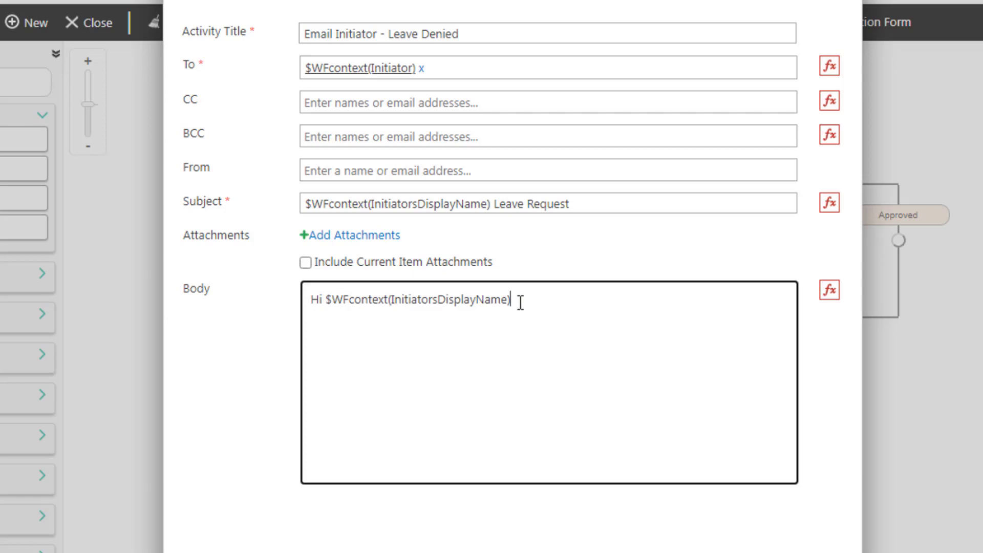
key(Return)
key(Return)
text(Your request for leave has been denied.  Please see your Manager for more information.)
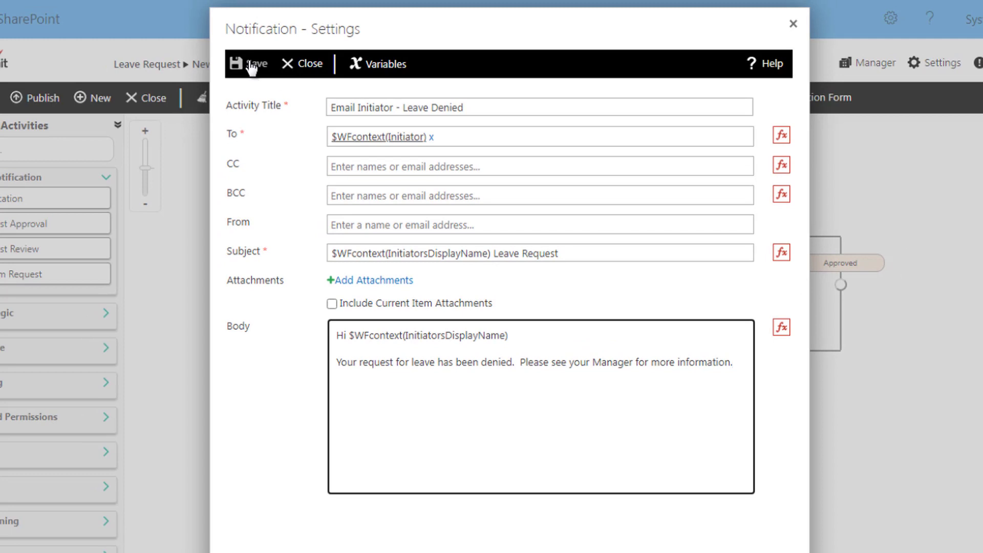
click(251, 64)
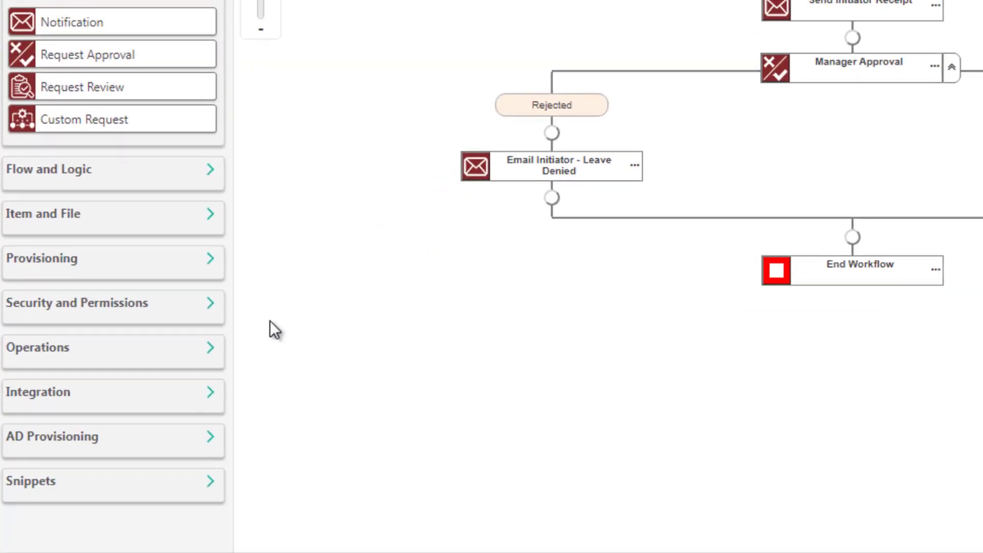
Add a Set Workflow Status step under the denial email, set to Reject with ' Reject' appended to its title, and save.
click(211, 351)
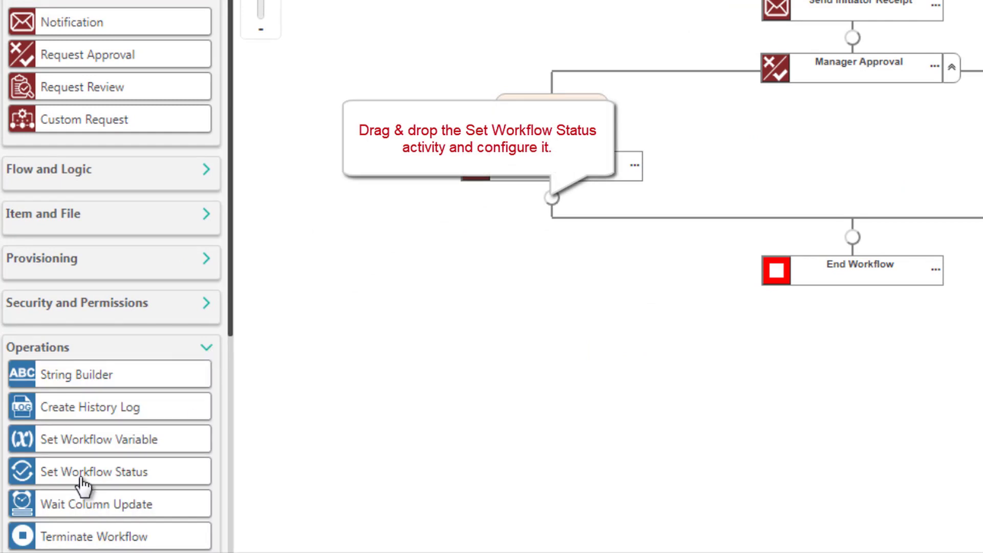
drag(80, 479, 557, 209)
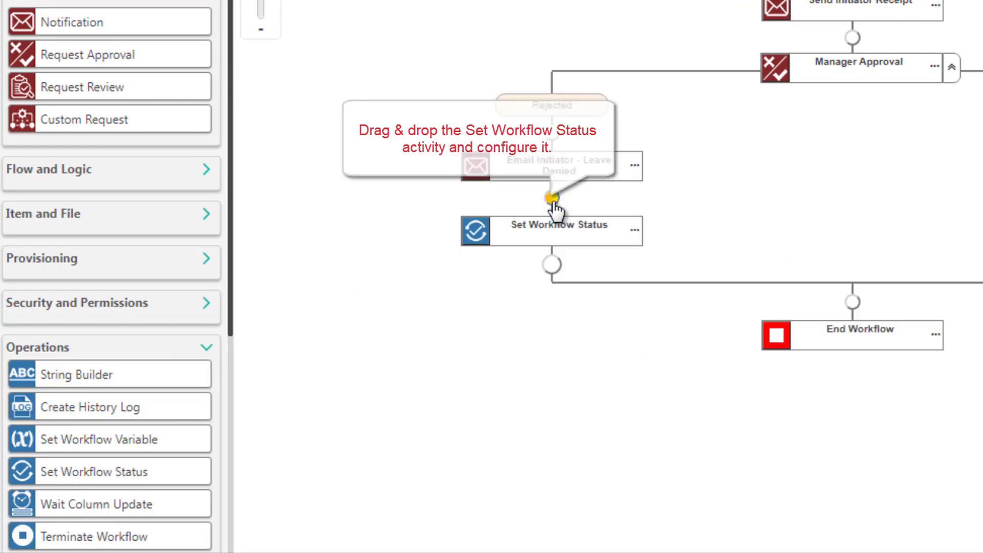
click(635, 230)
click(660, 256)
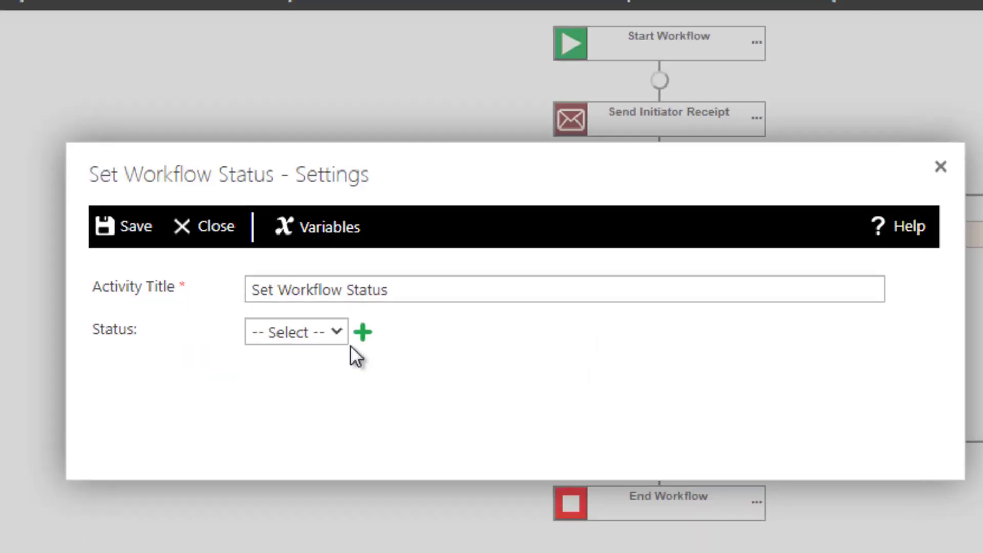
click(330, 336)
click(280, 404)
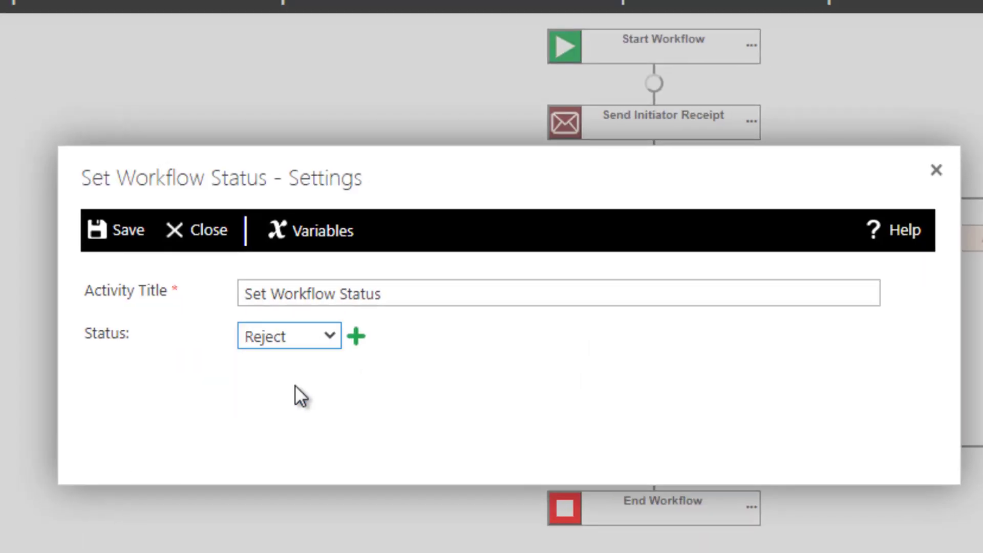
click(398, 302)
text(Re)
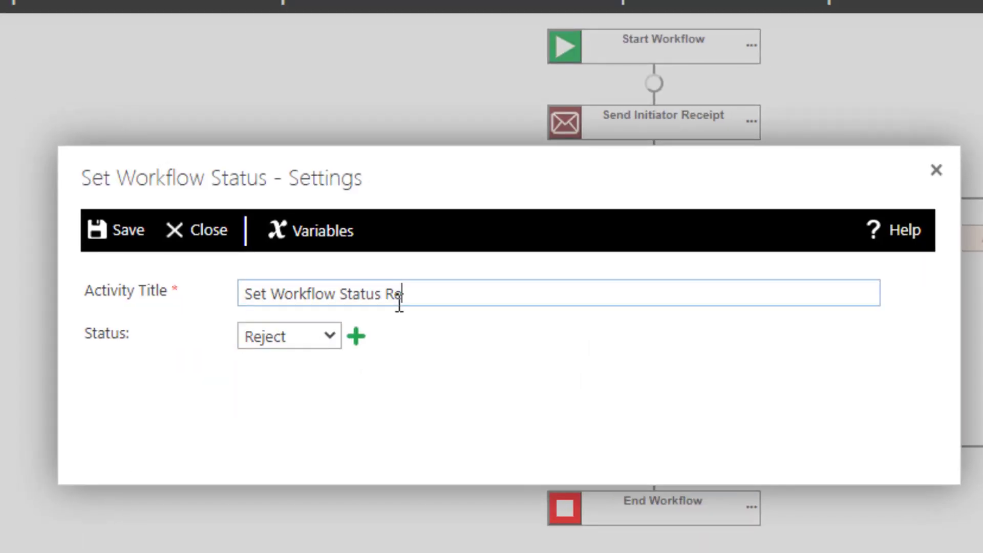
text(ject)
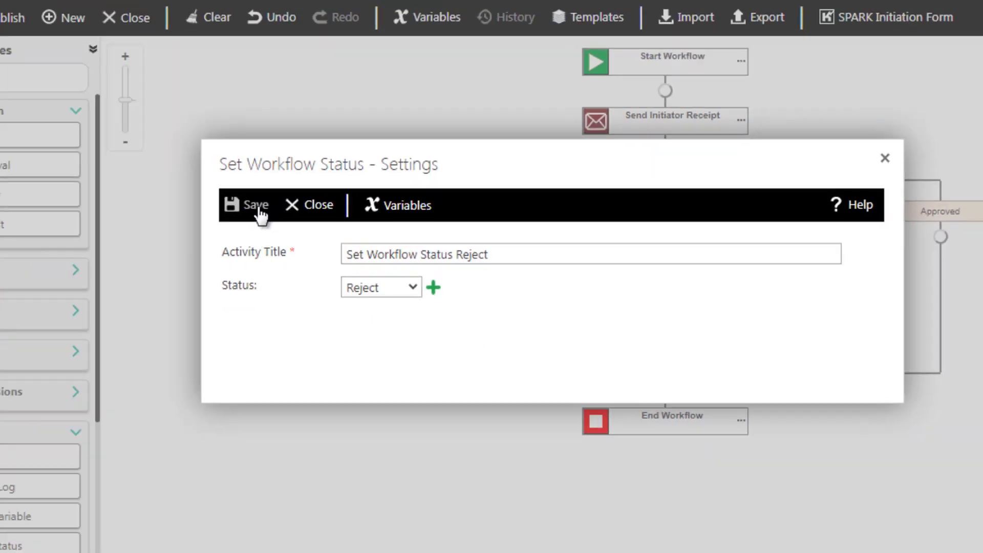
click(129, 231)
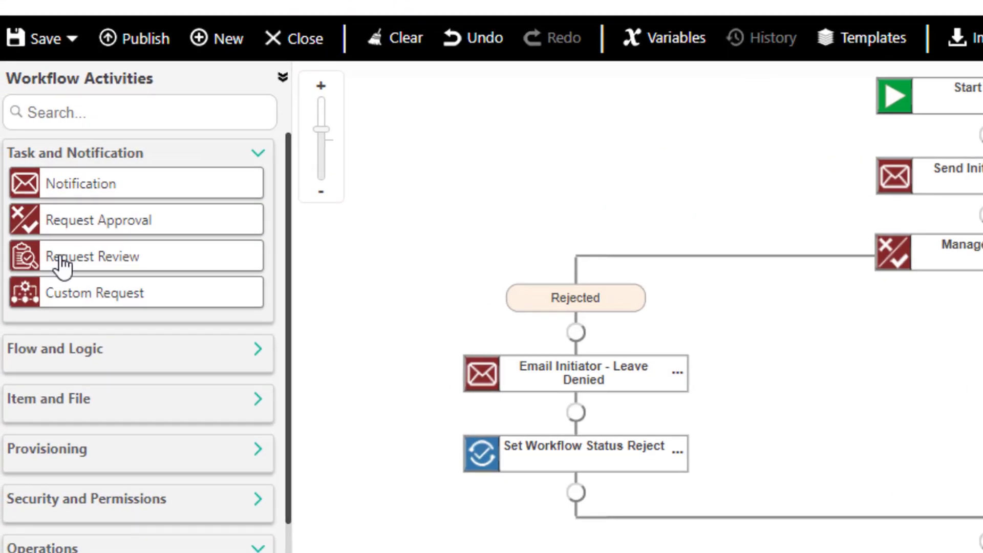
drag(62, 264, 982, 342)
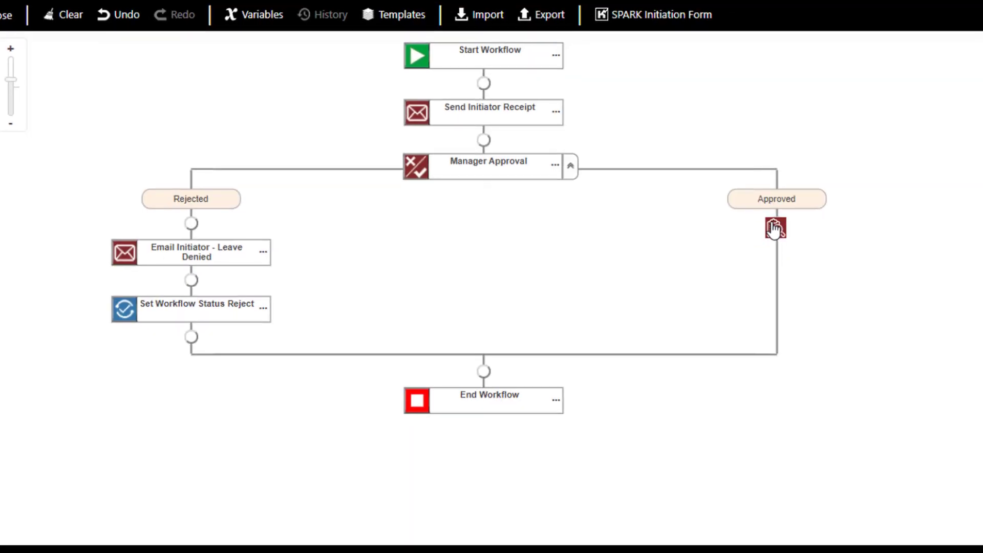
Place a Request Review step on Approved, rename it HR Review, assign the reviewer, and allow delegation and LazyApproval.
drag(774, 229, 774, 230)
click(849, 252)
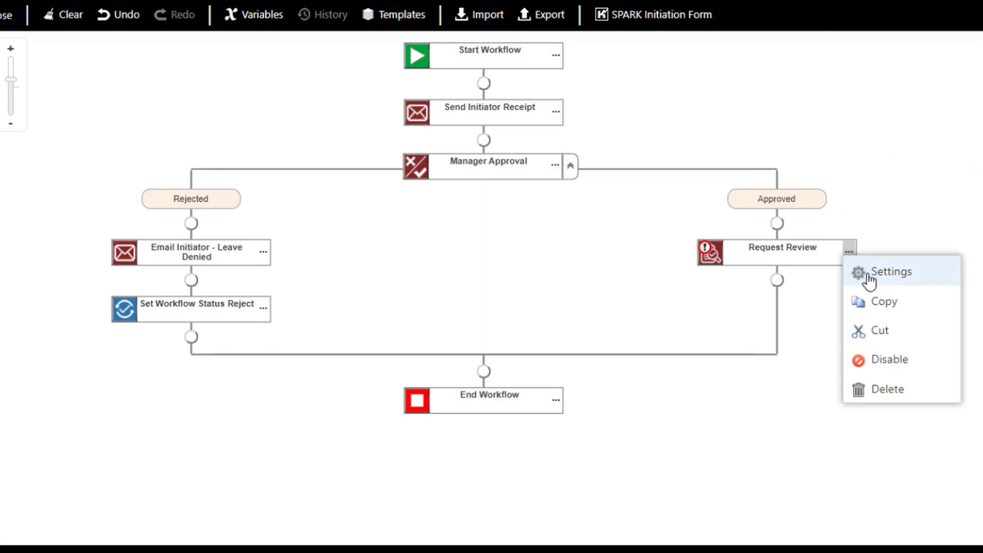
click(869, 274)
double_click(314, 132)
text(HR Review)
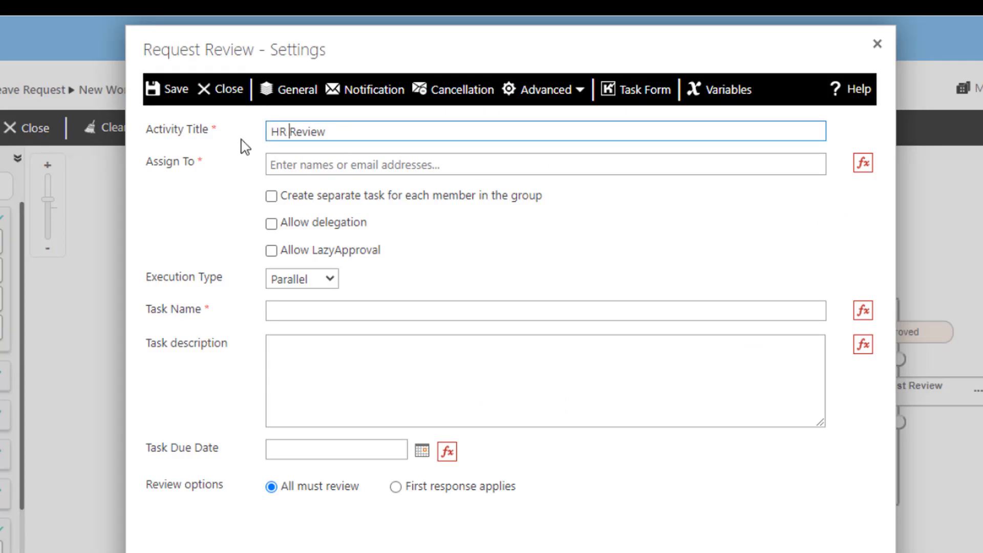
click(276, 164)
text(jim)
click(305, 192)
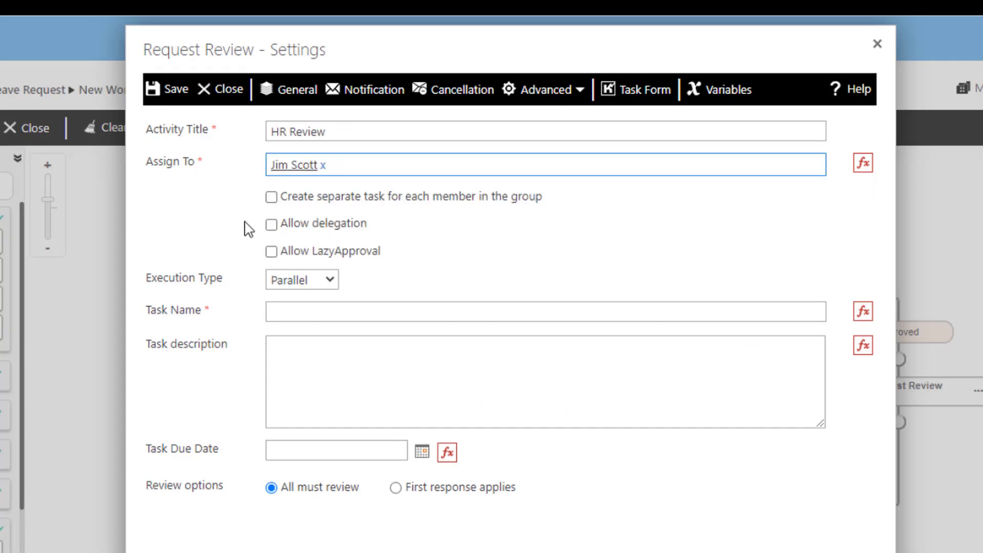
click(272, 224)
click(271, 253)
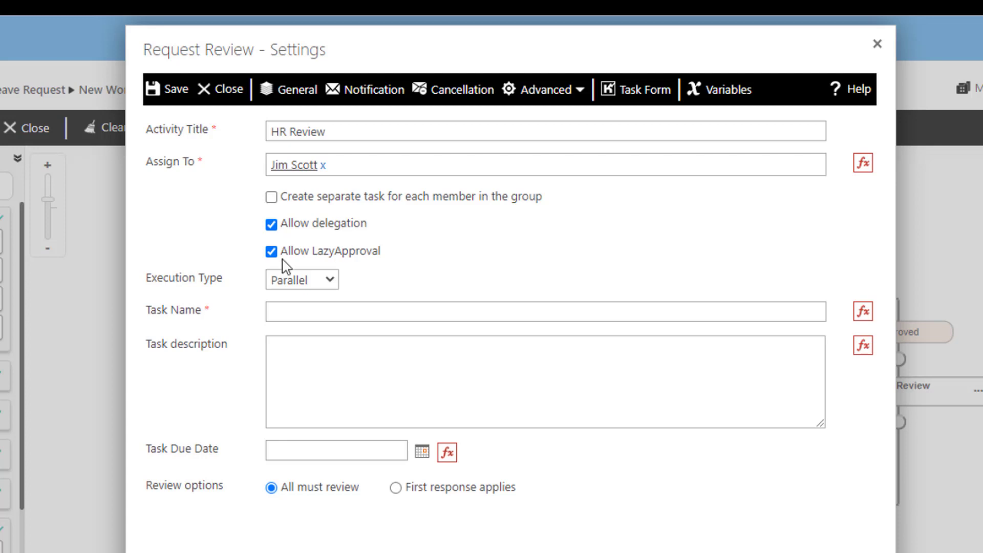
Set the task name to 'HR Review' and paste a due date one day after the current date.
click(275, 311)
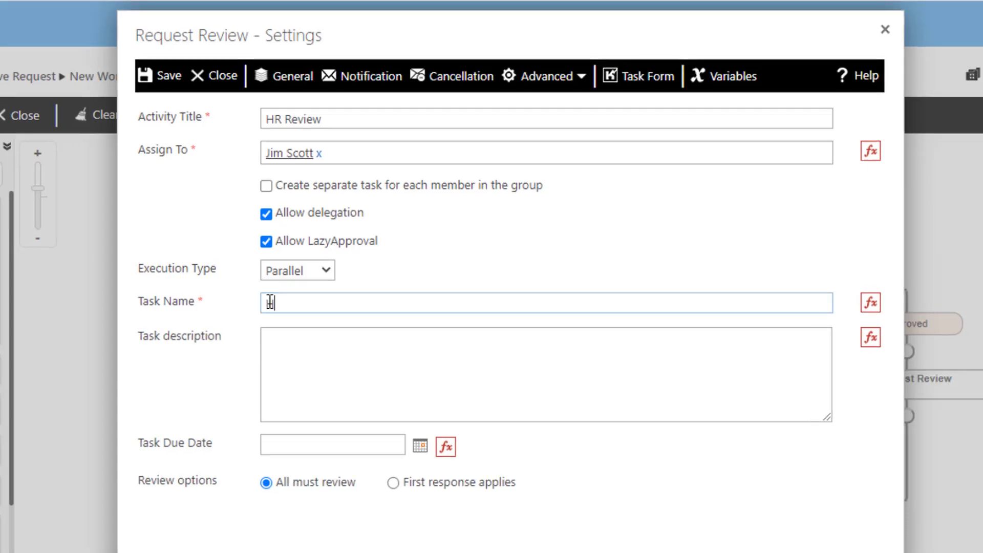
text(HR Review)
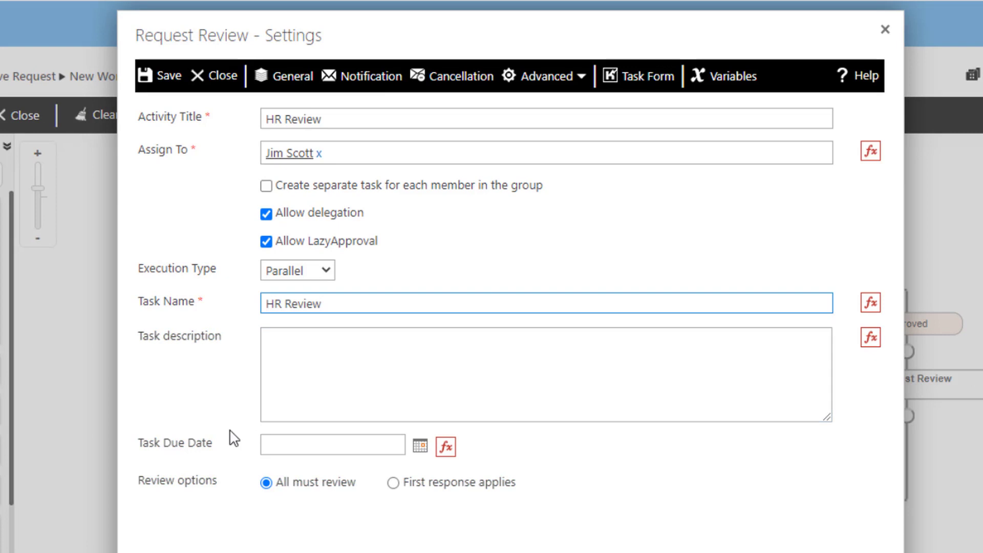
click(251, 455)
click(394, 450)
text($func-AddDays($WFcontext(CurrentDate),1))
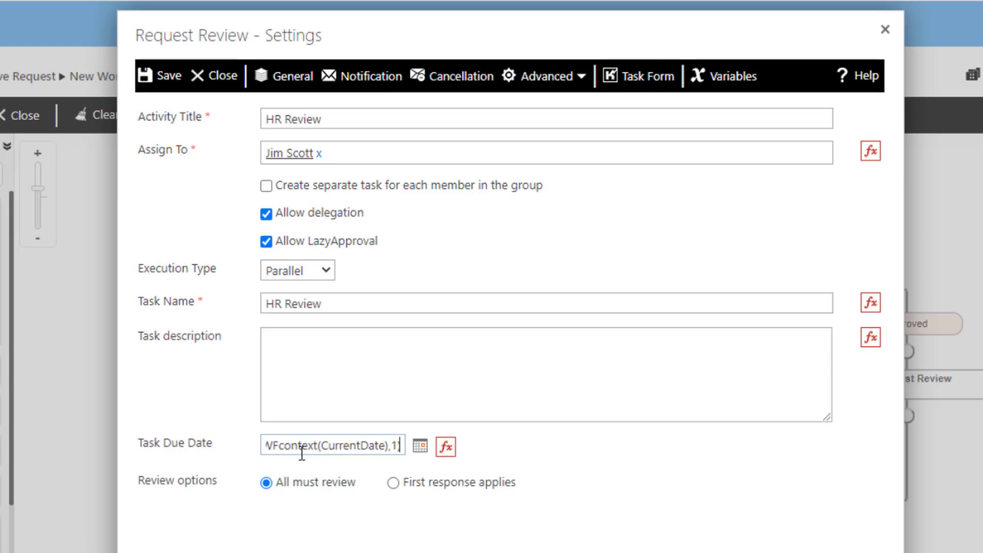
click(318, 467)
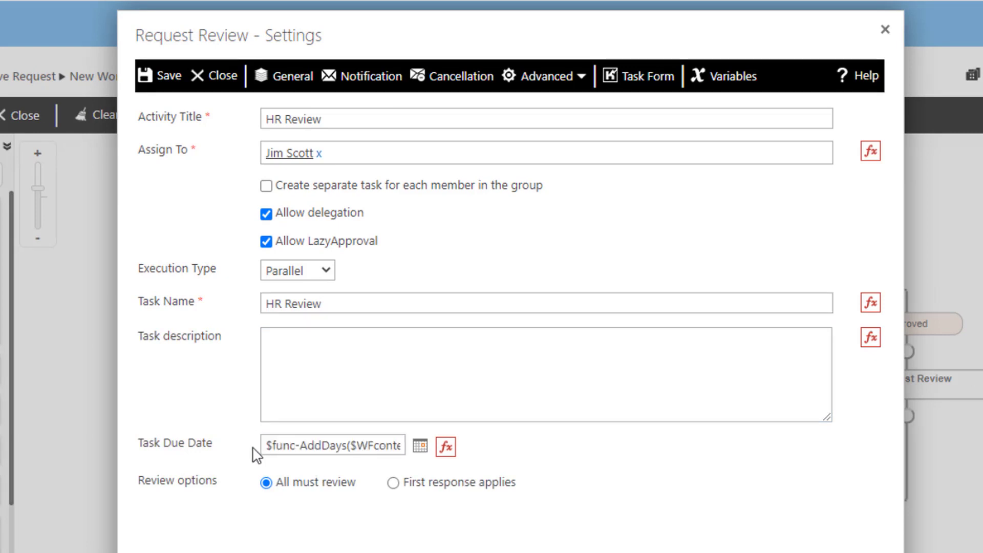
click(365, 81)
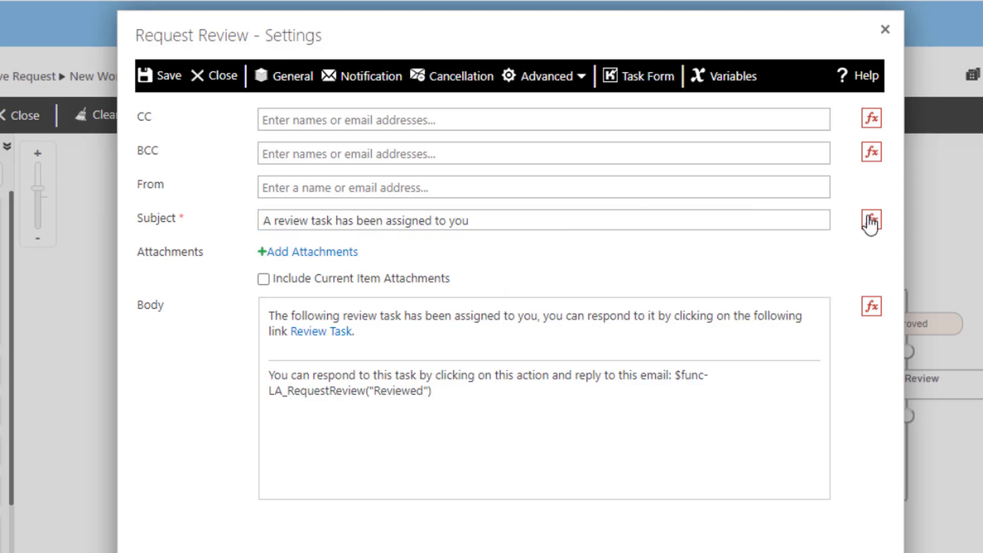
Keep the default 'A review task has been assigned to you' email and save the HR Review settings.
click(490, 226)
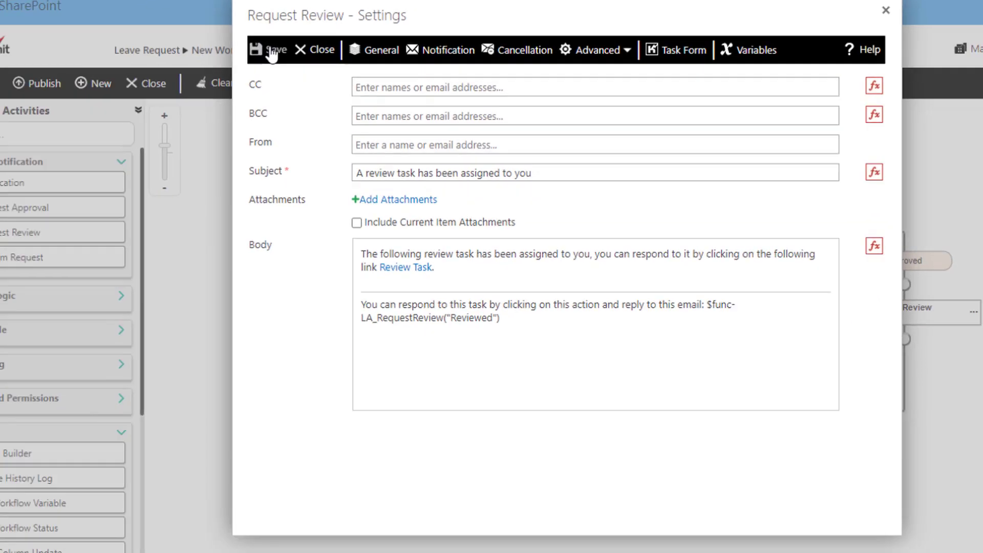
click(170, 90)
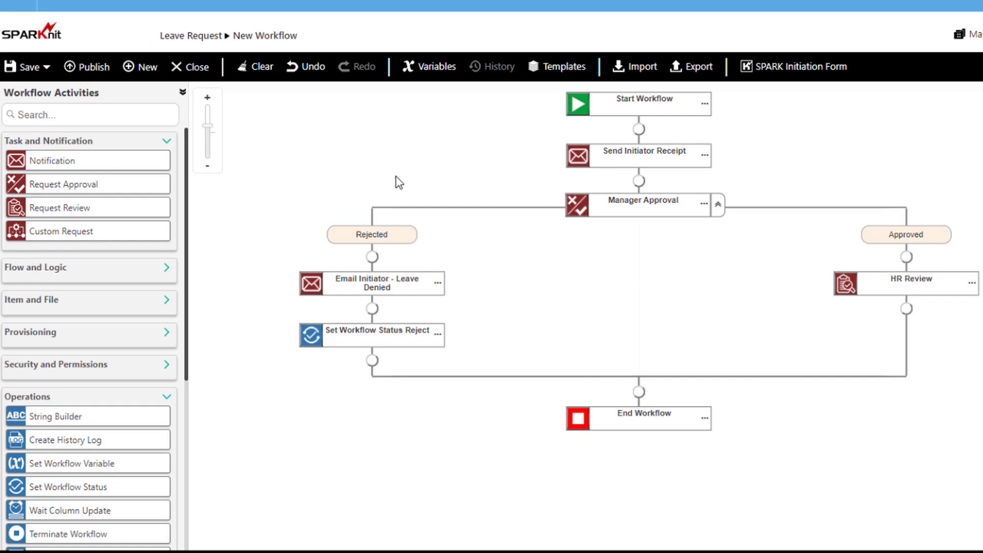
Add 'Email Initiator - Leave Approved' to the Initiator with subject 'Leave Request Approved' and an approval message, then save.
drag(47, 164, 843, 341)
double_click(842, 338)
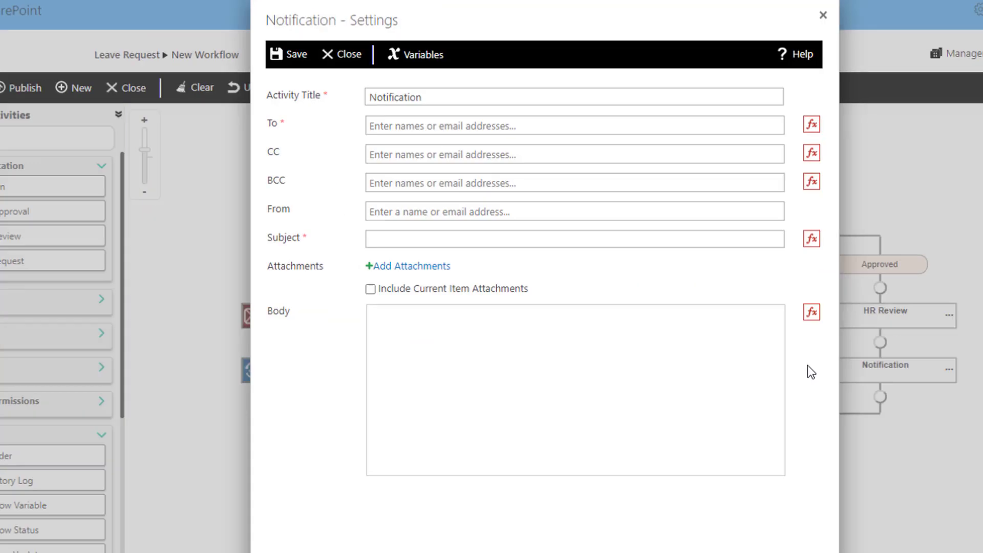
double_click(336, 109)
text(Email Initiator - Leave Approved)
click(811, 139)
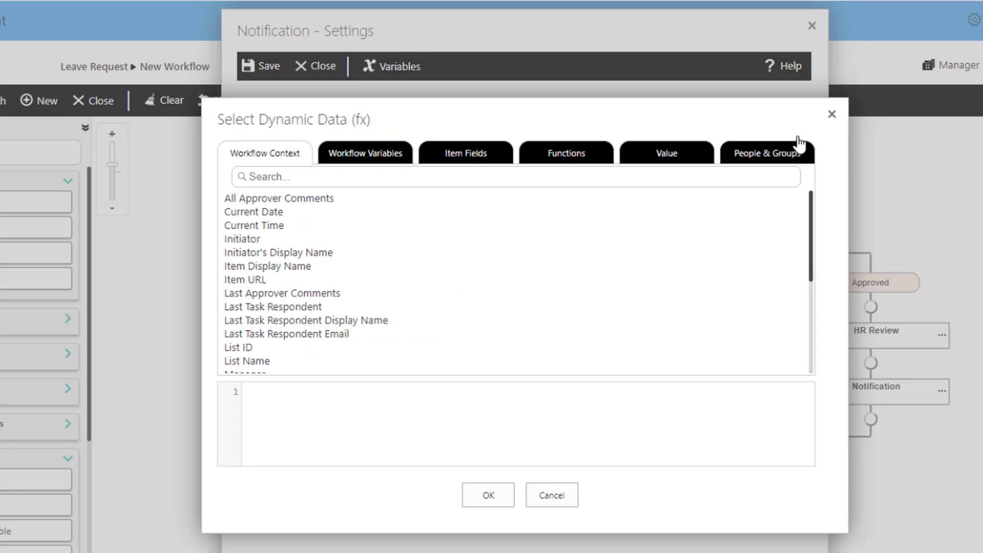
double_click(250, 240)
click(800, 257)
double_click(305, 293)
text(Leave Request Approved)
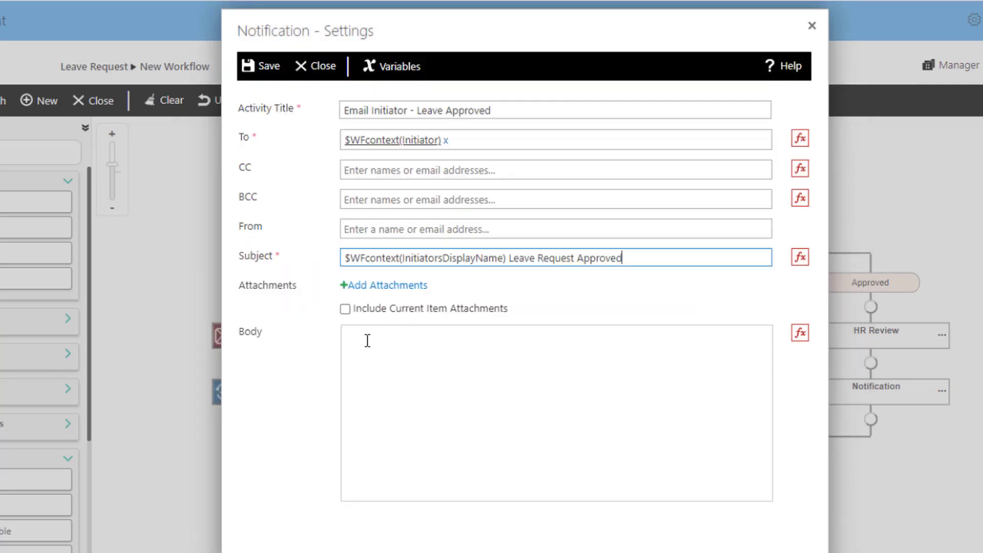
click(367, 341)
text(Hi $WFcontext(InitiatorsDisplayName))
key(Return)
key(Return)
text(Your leave request has been approved by your Manager and HR.)
click(263, 66)
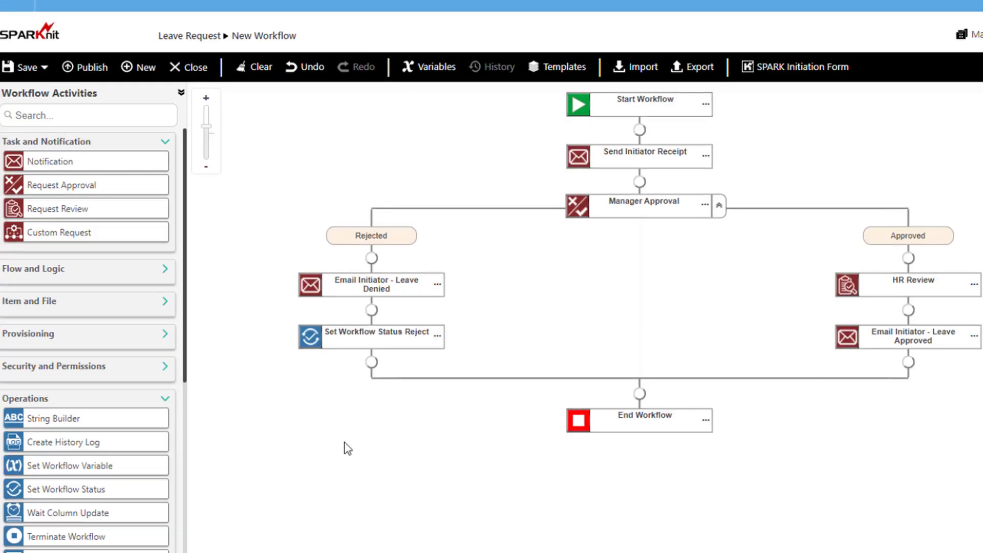
Add a Set Workflow Status step titled Approve that sets the status to Approve, and save.
drag(58, 486, 895, 360)
double_click(901, 383)
click(523, 258)
text(Approve)
click(450, 280)
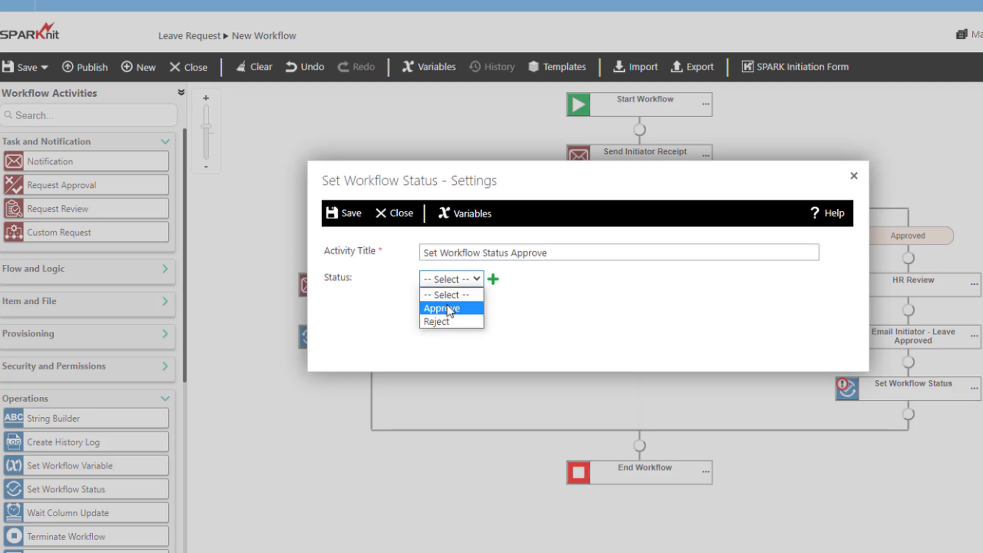
click(443, 307)
click(346, 215)
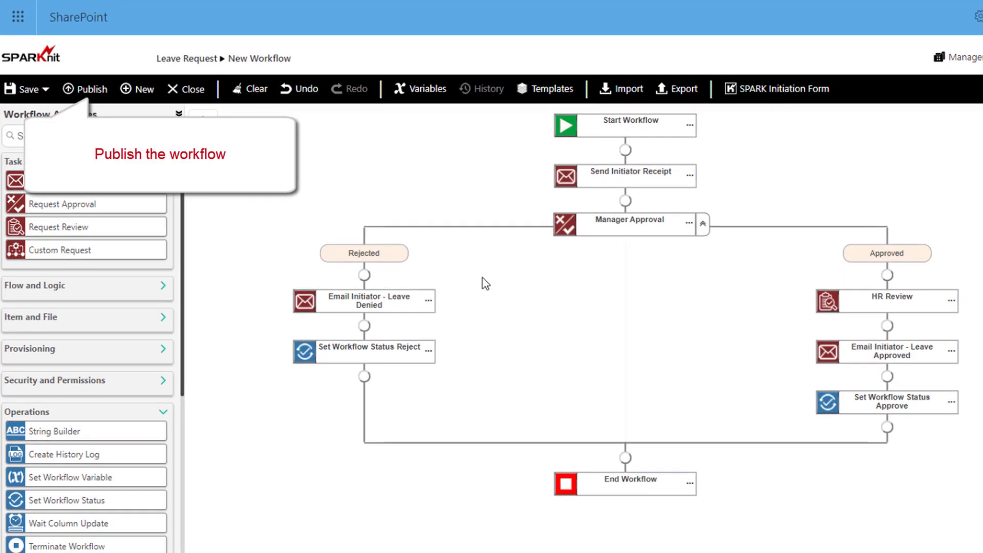
Publish the workflow as Leave Request and return to the Leave Request list.
click(88, 91)
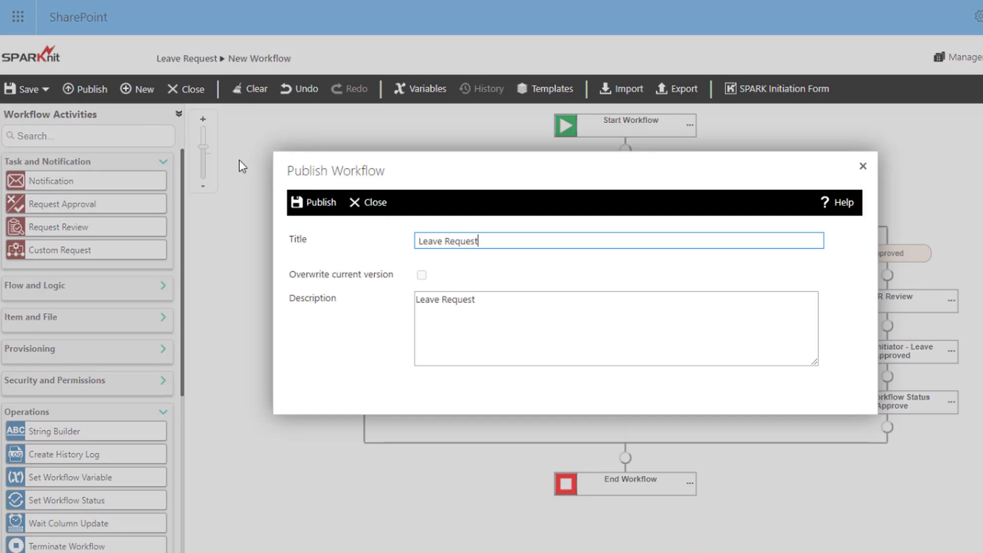
click(321, 203)
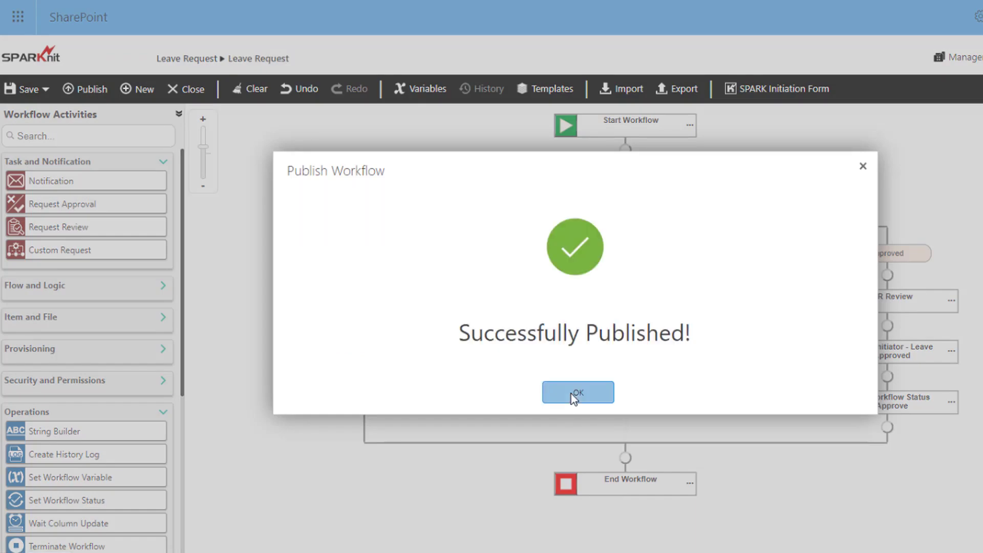
click(574, 394)
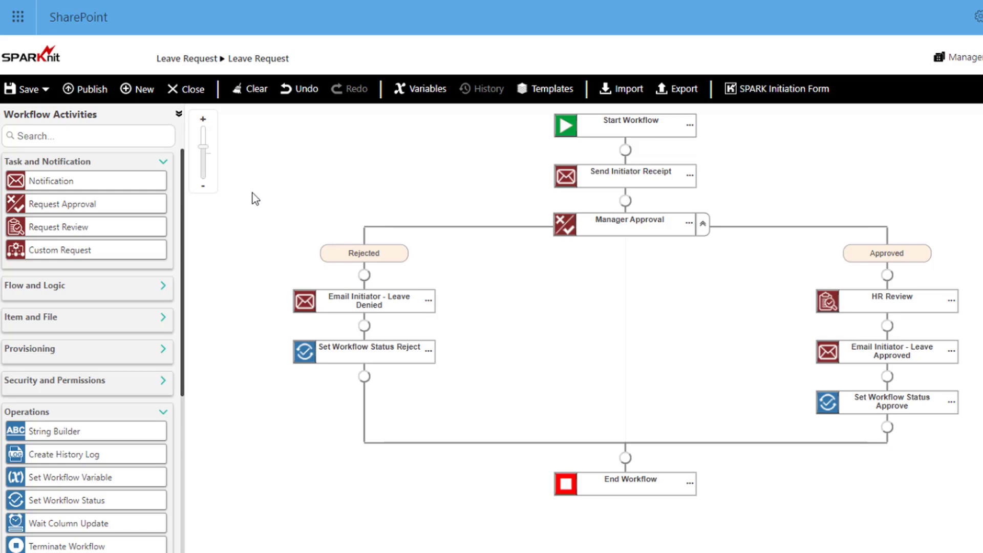
click(180, 61)
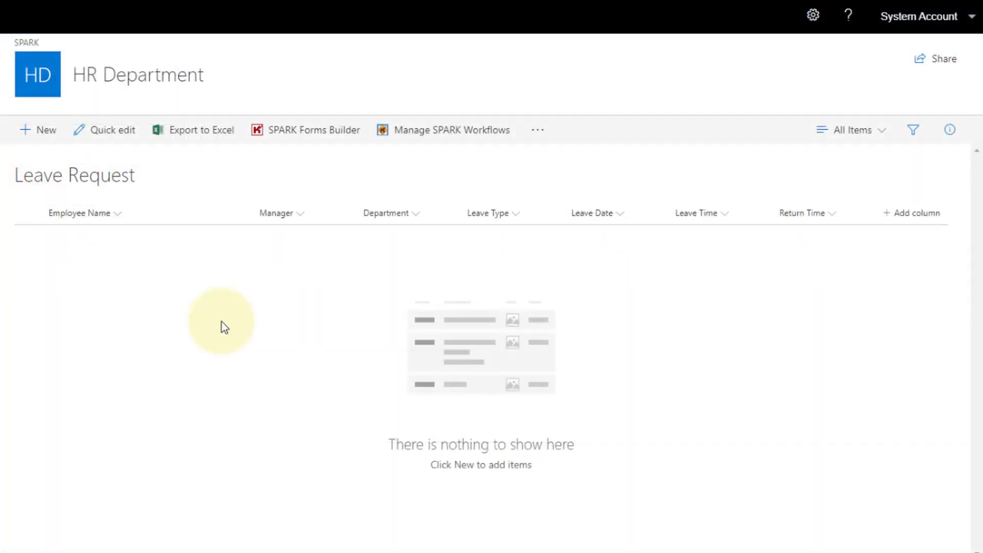
Set the Leave Request form's Workflow Type to SPARK Workflow in Forms Builder.
click(299, 134)
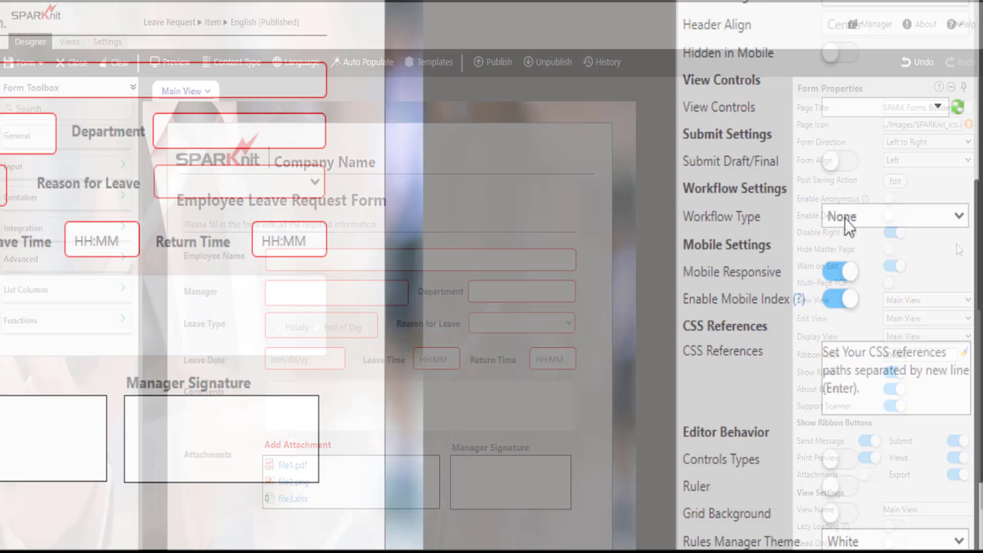
click(896, 228)
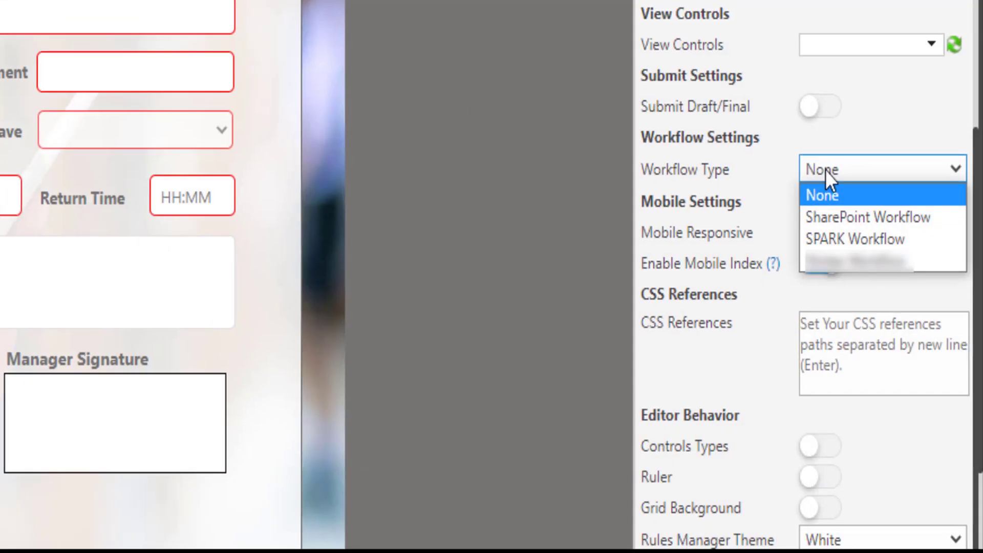
click(837, 241)
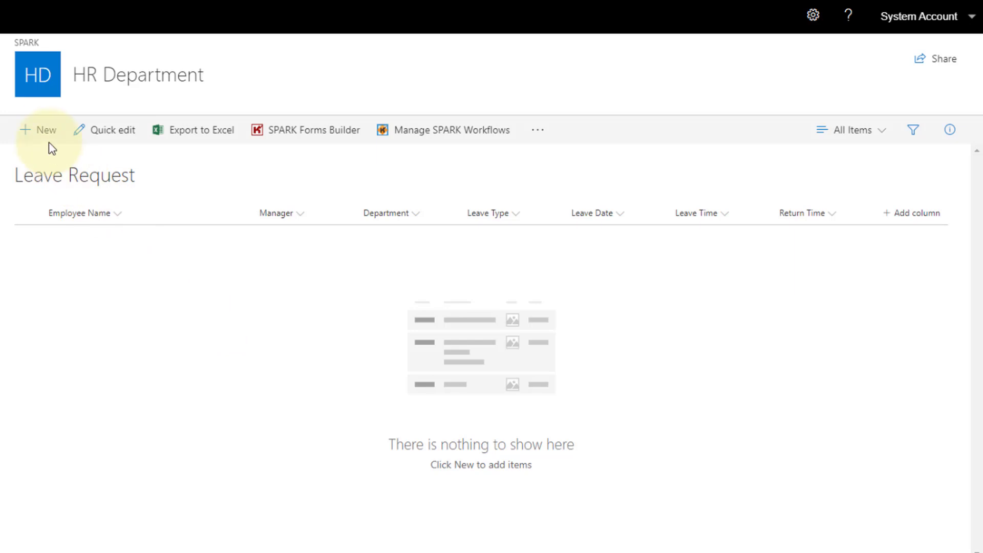
Start a new leave request with the employee's name, their manager, and department IT Department.
click(46, 134)
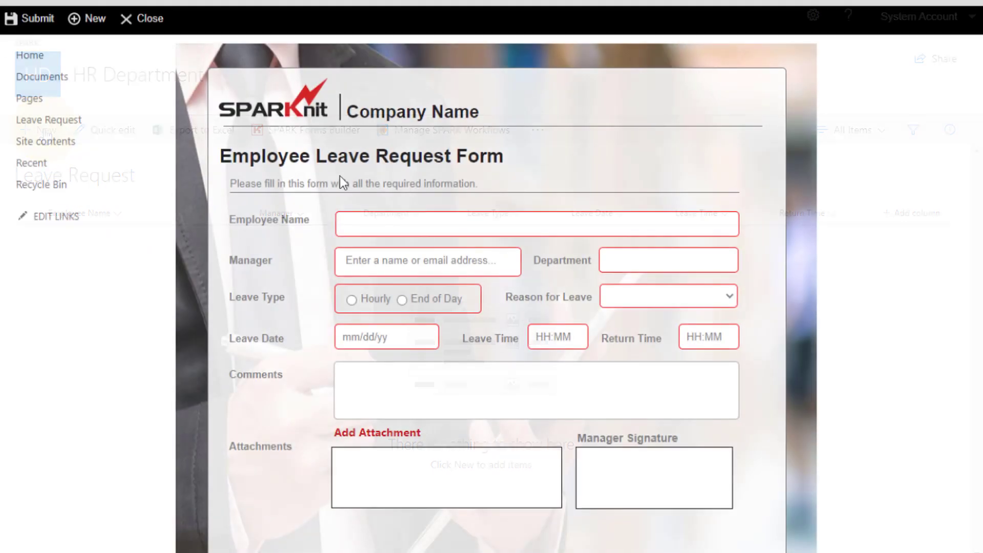
click(348, 224)
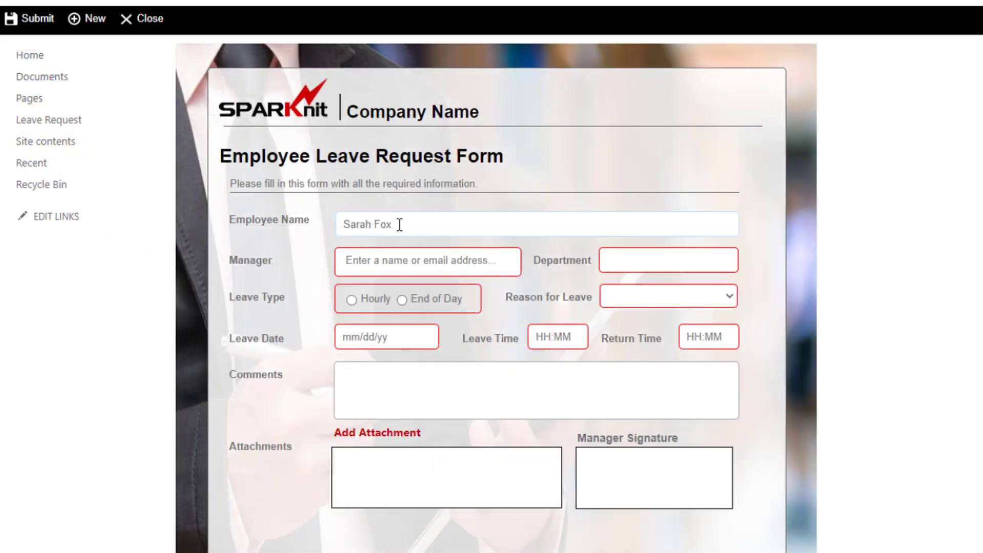
click(359, 260)
text(mike)
click(371, 274)
click(611, 261)
text(IT Department)
Choose End of Day, Worker's Comp, 01/25/2023 at 11:00, comment 'workshop', and submit the request.
click(403, 300)
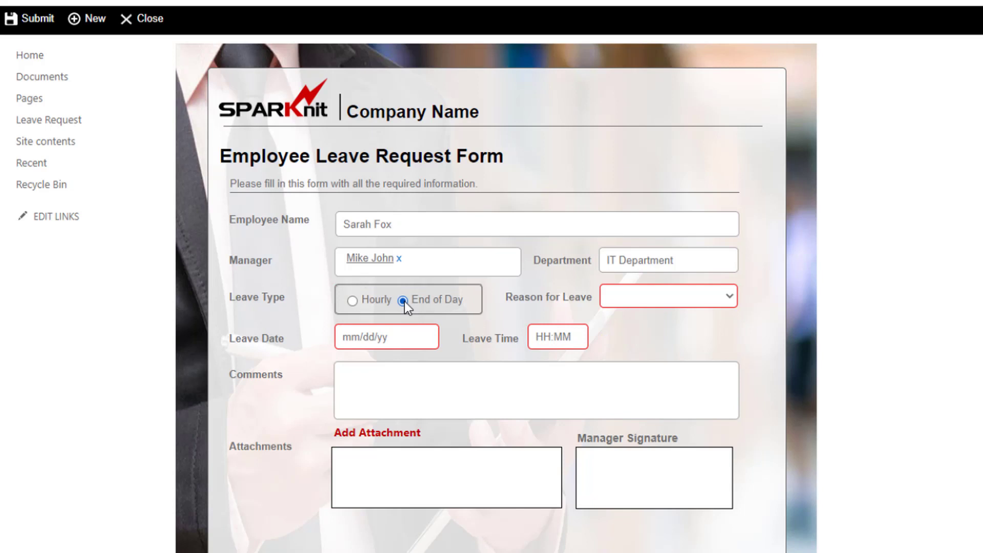
click(668, 296)
click(646, 381)
click(395, 337)
click(425, 463)
click(549, 338)
click(552, 380)
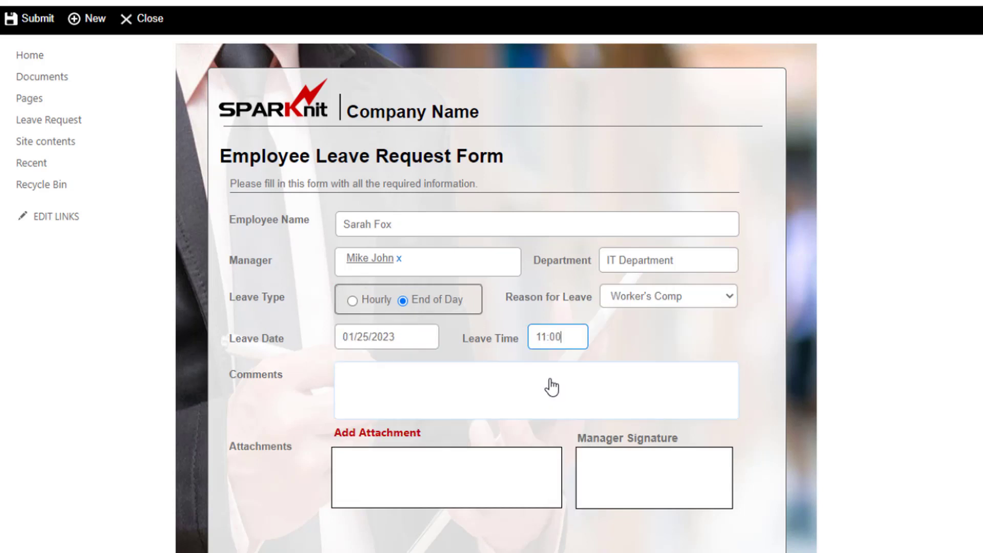
click(388, 372)
text(workshop)
click(38, 19)
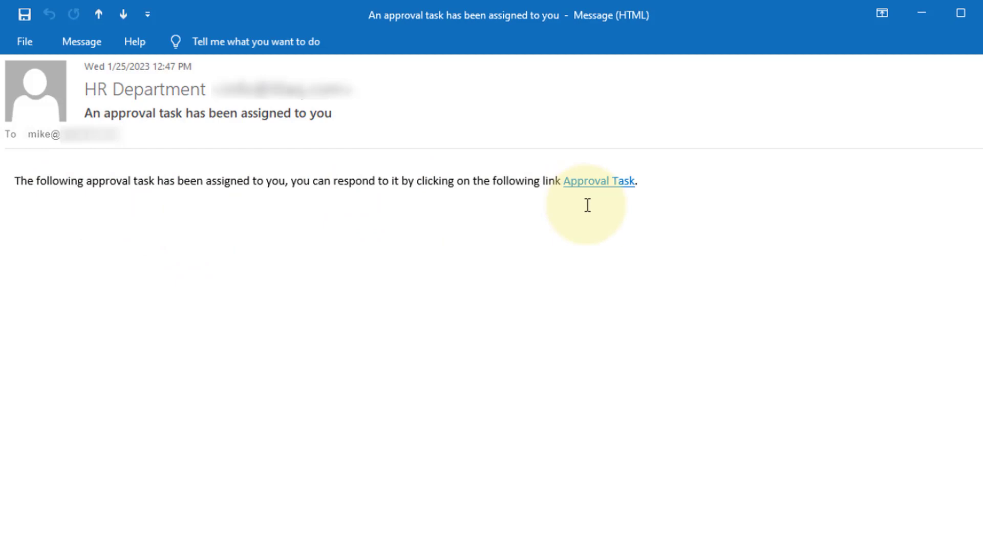
Follow the Approval Task link in the manager's assignment email to open the submitted request.
click(605, 182)
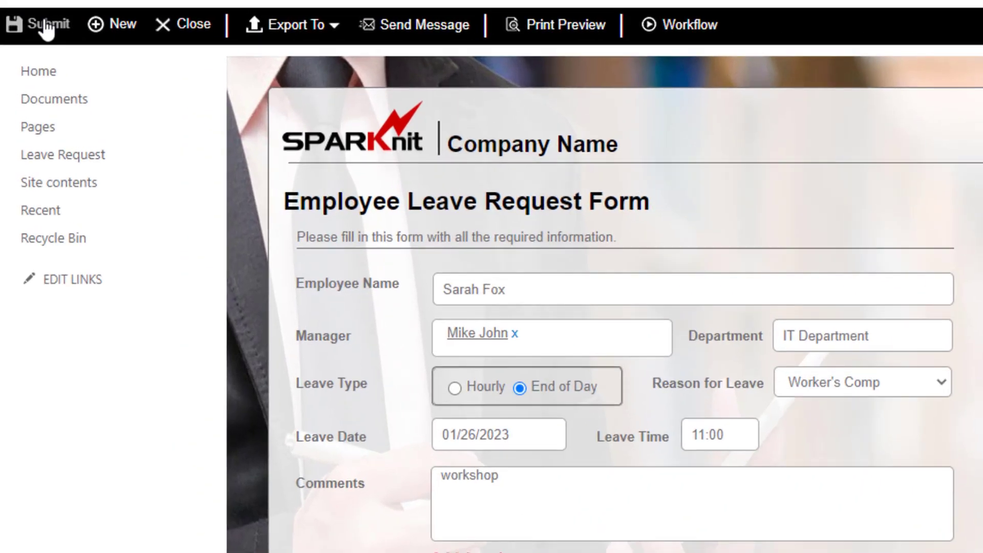
Approve the End of Day leave request as manager with the comment 'Approve'.
click(47, 25)
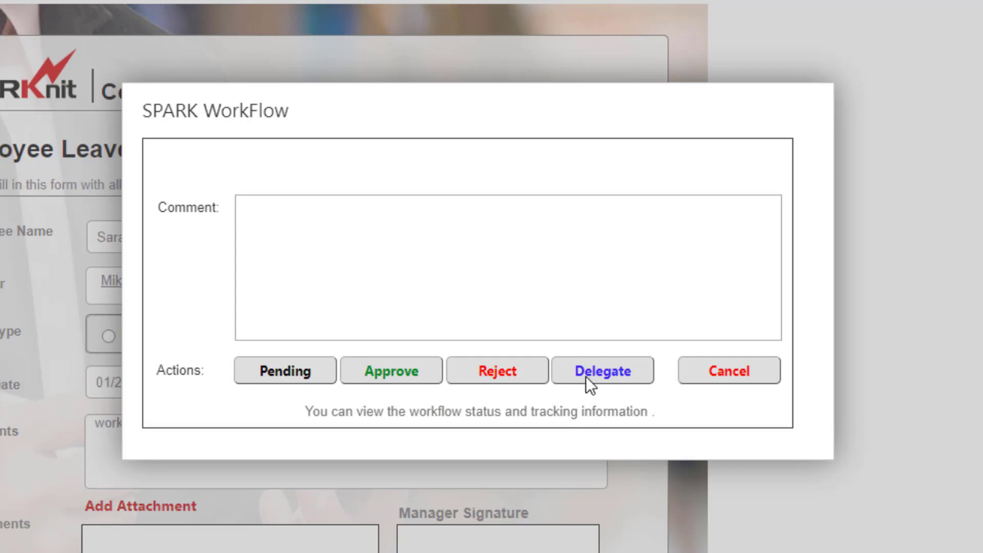
click(241, 205)
text(Approve)
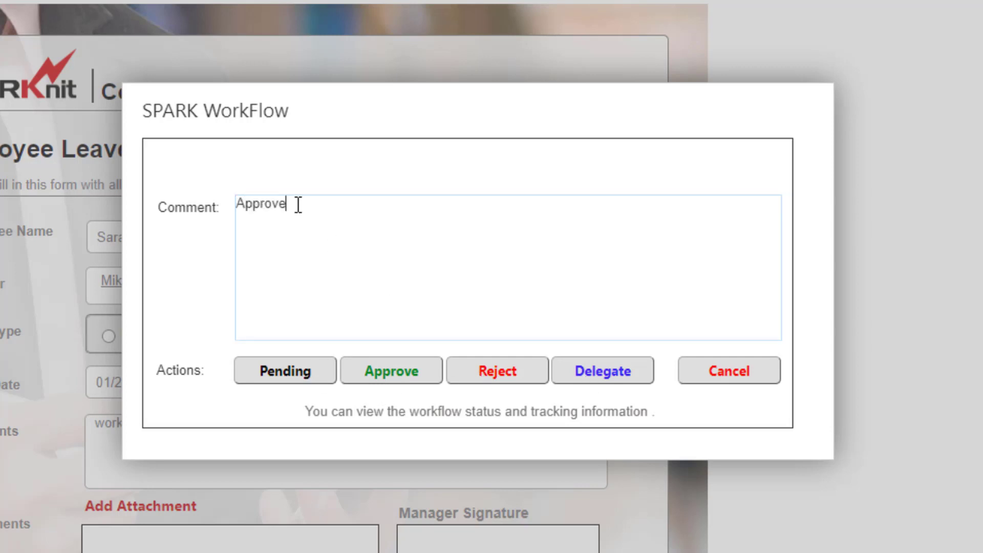
click(397, 370)
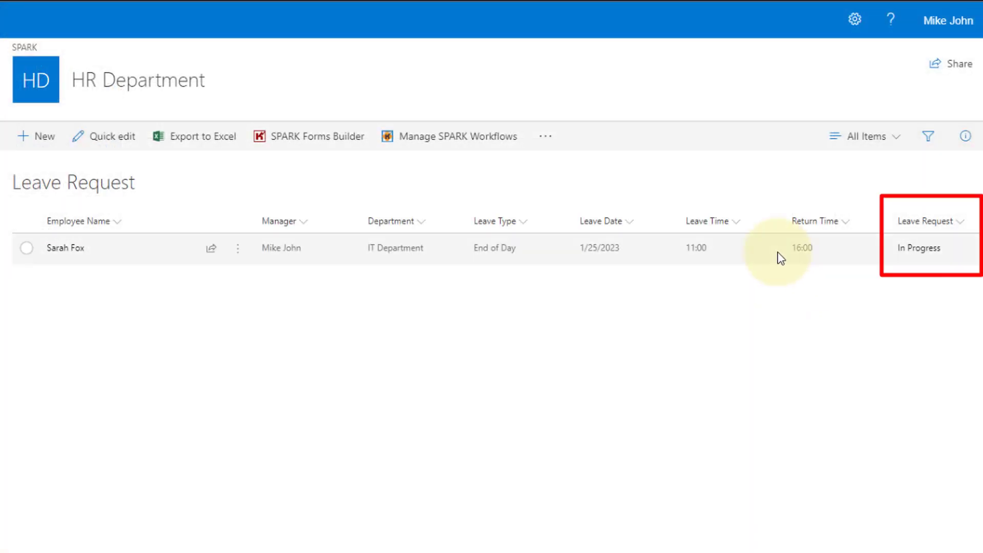
Verify the End of Day request's status column reads In Progress.
click(924, 255)
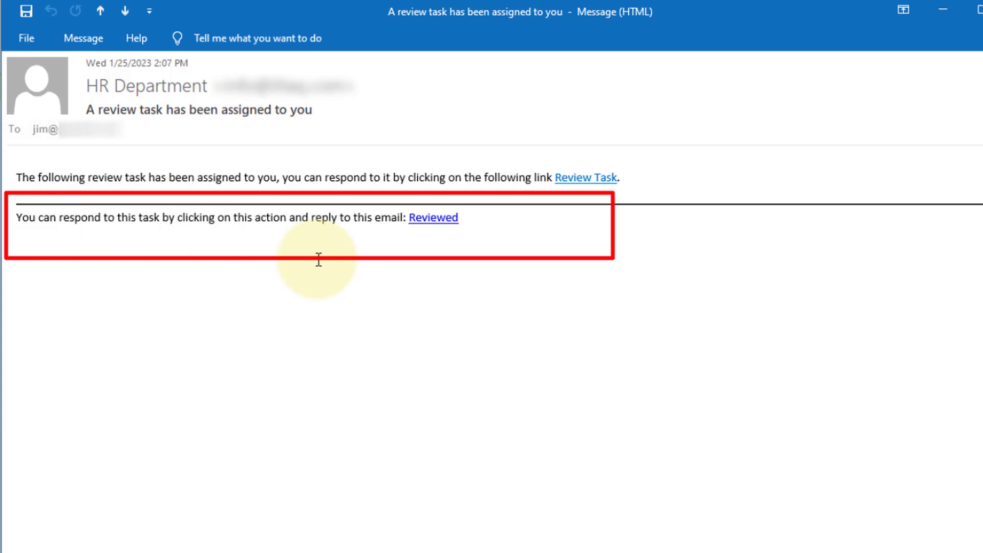
Reply Reviewed to the HR review task email with the body 'Done'.
click(428, 218)
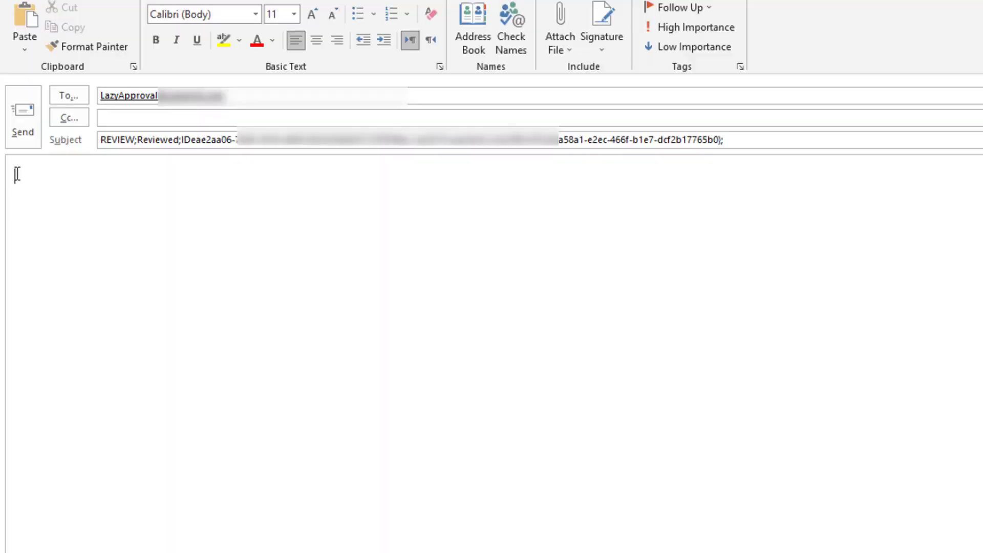
text(Done)
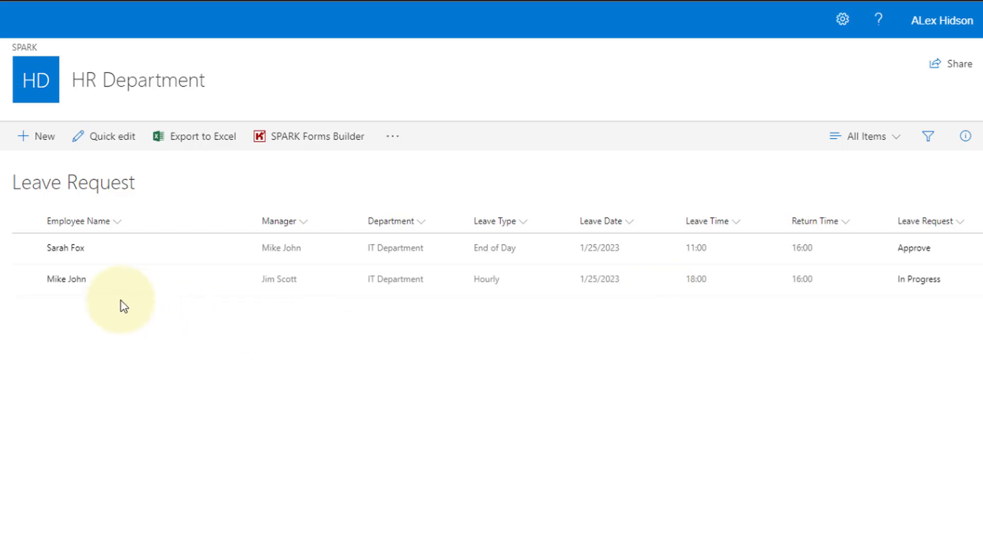
Open the second leave request and view its workflow tracking diagram.
click(67, 279)
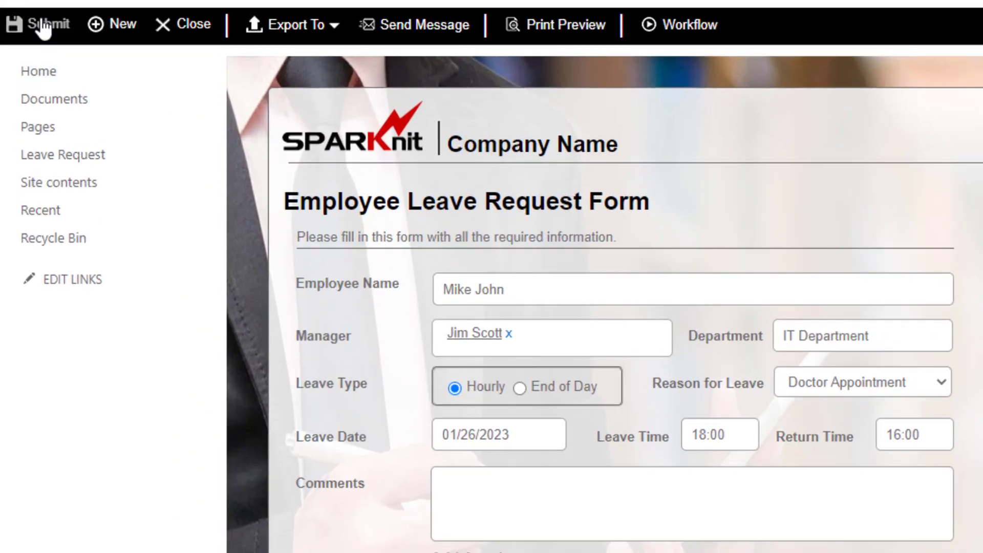
click(34, 20)
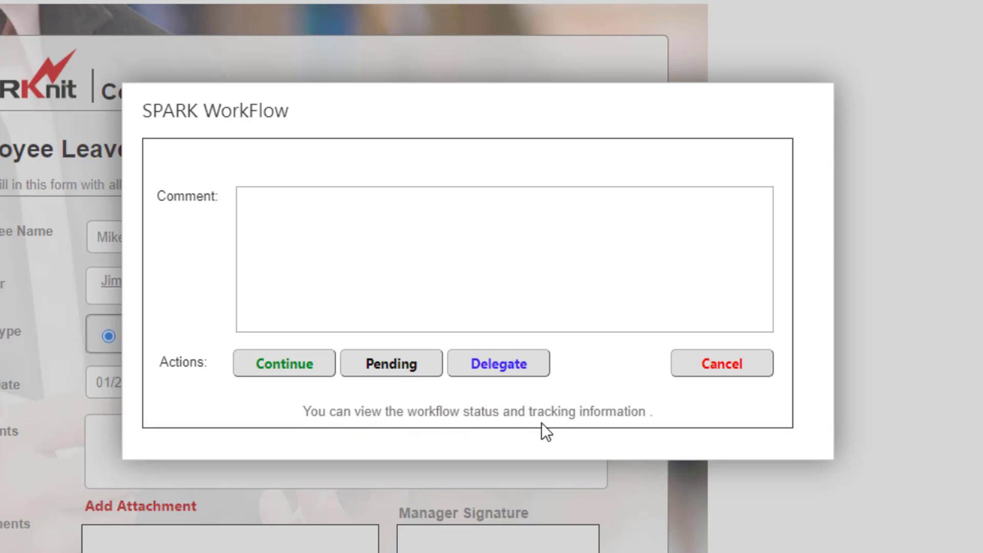
click(403, 414)
Delegate the HR Review task to a user found by name, with reason 'Review'.
click(493, 361)
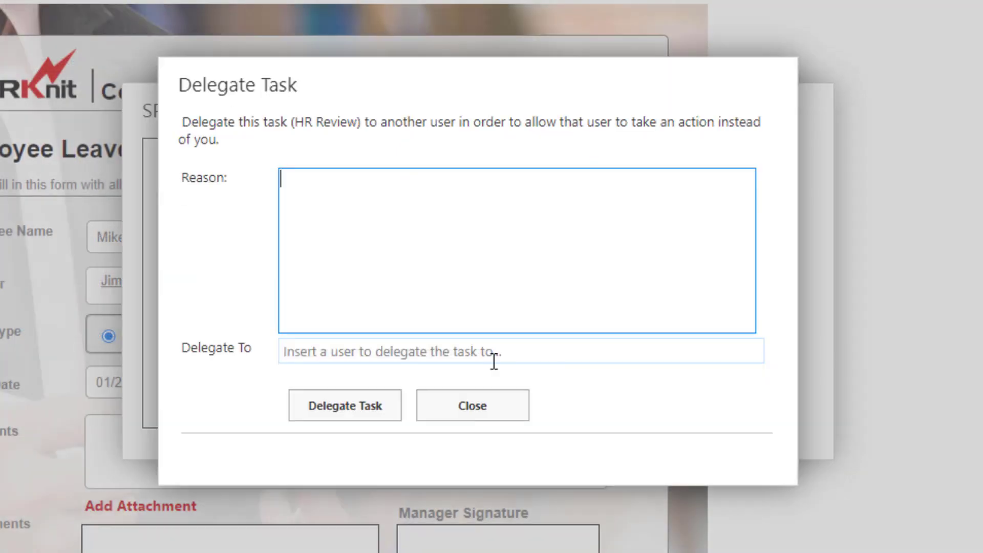
click(288, 180)
text(Review)
click(296, 355)
text(Alex)
click(280, 380)
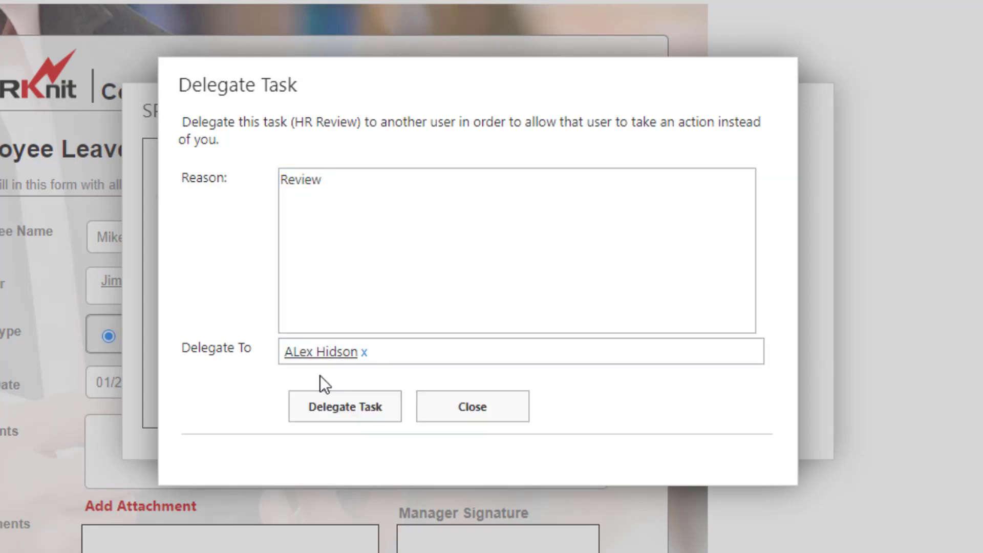
click(318, 409)
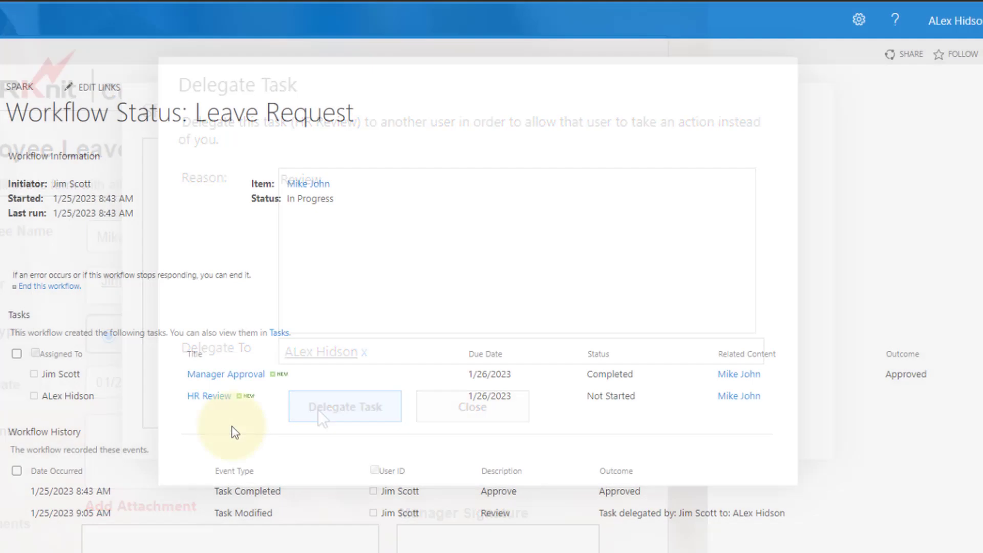